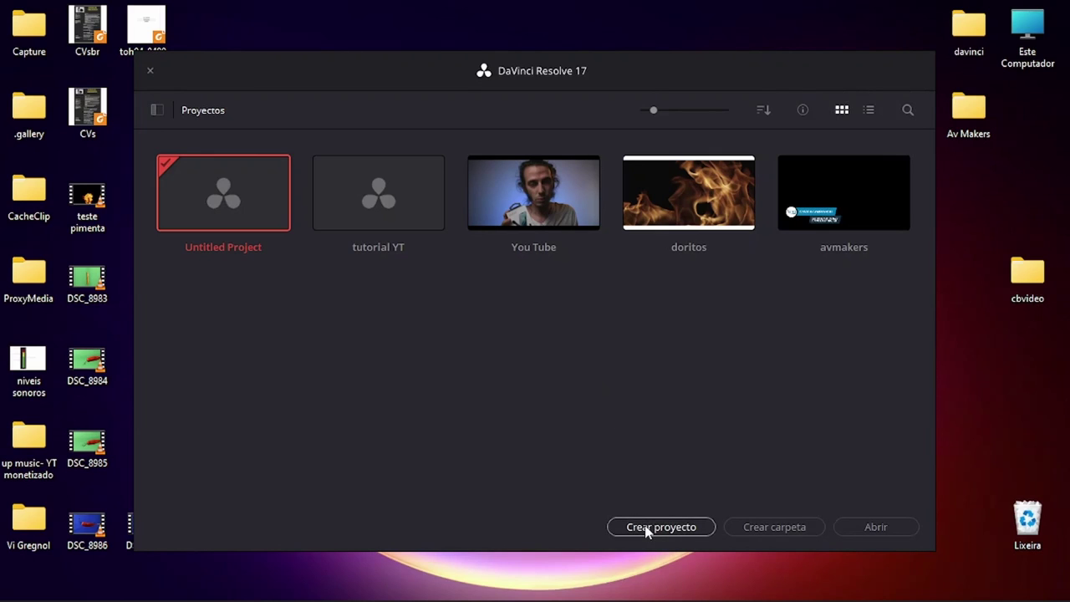
Start a new project with Crear proyecto and type its name, 'canario', in the name field.
right_click(489, 328)
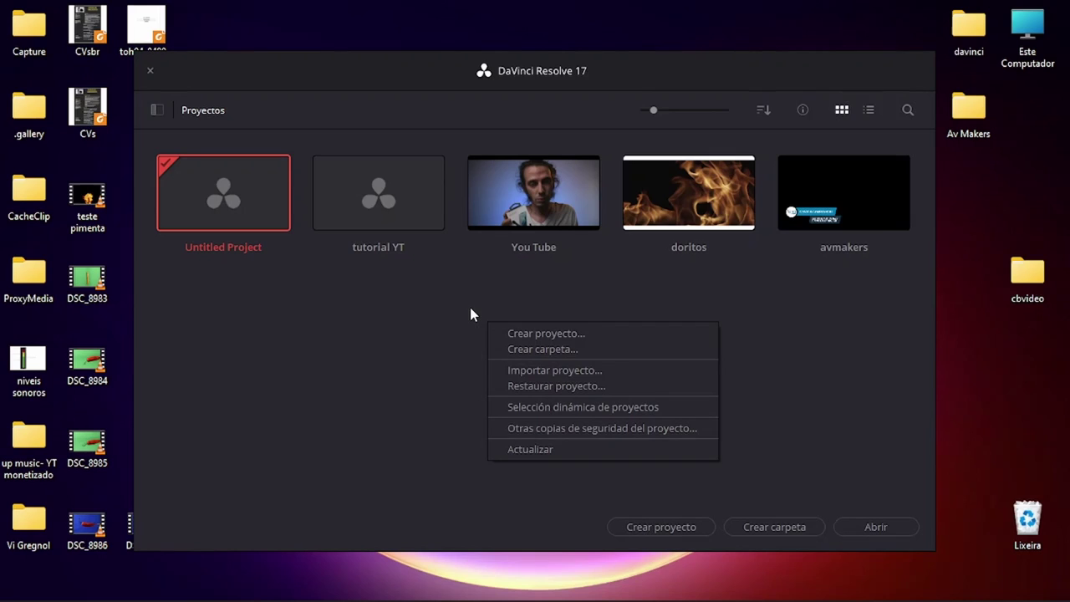
click(531, 335)
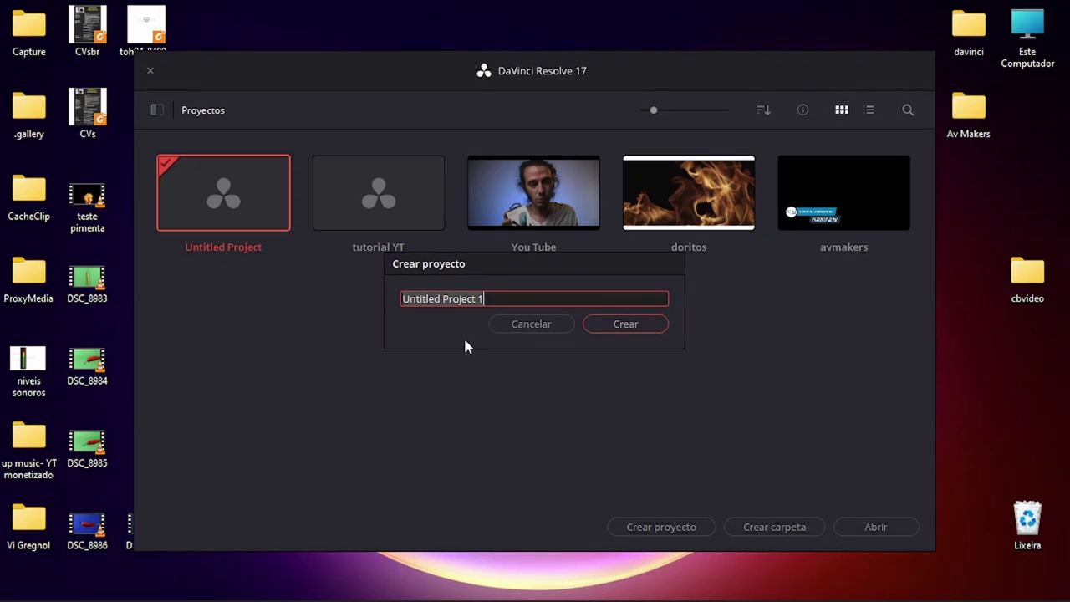
text(canar)
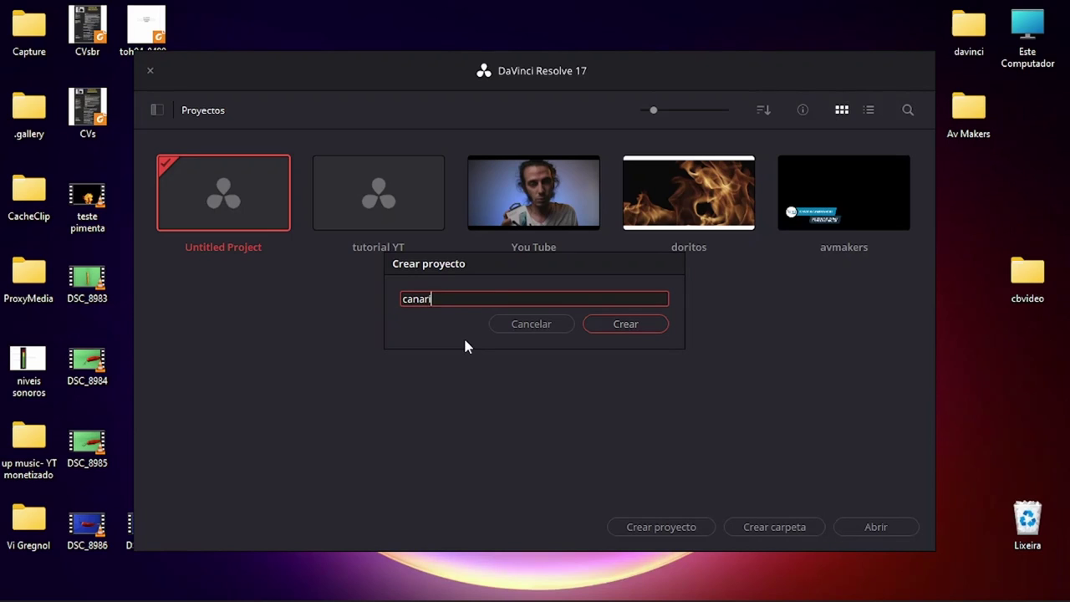
text(io)
Create the pajaritos project, then look through the Media, Cut and Fairlight pages.
click(627, 326)
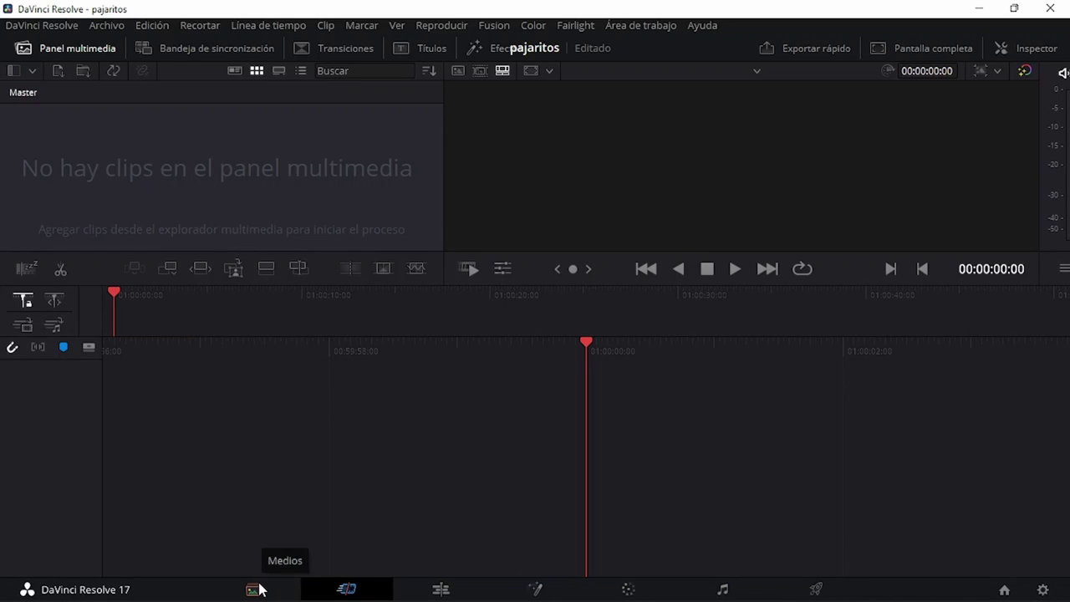
click(259, 589)
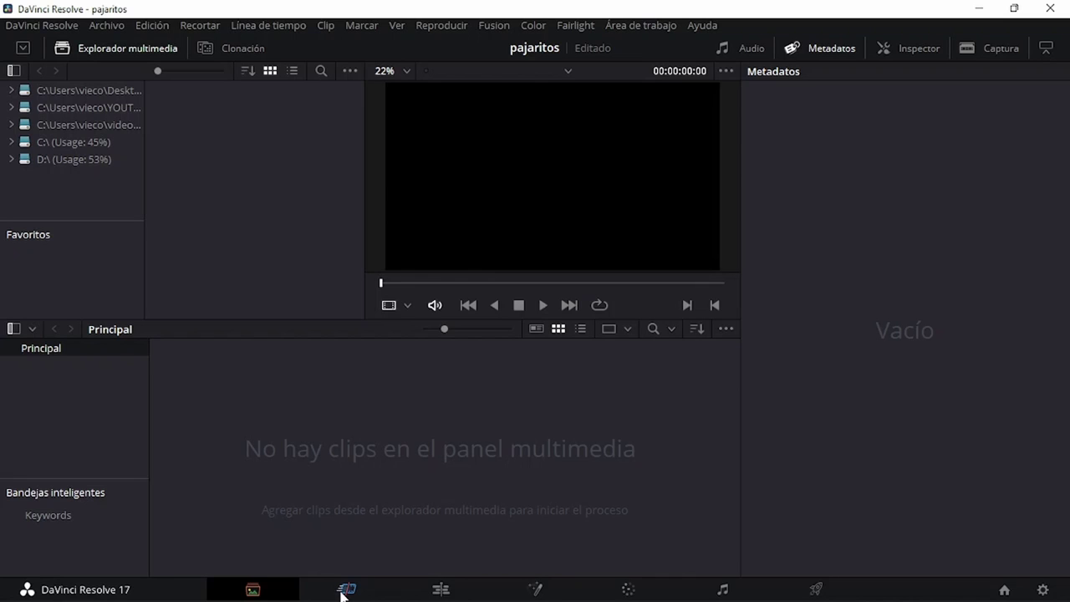
click(349, 590)
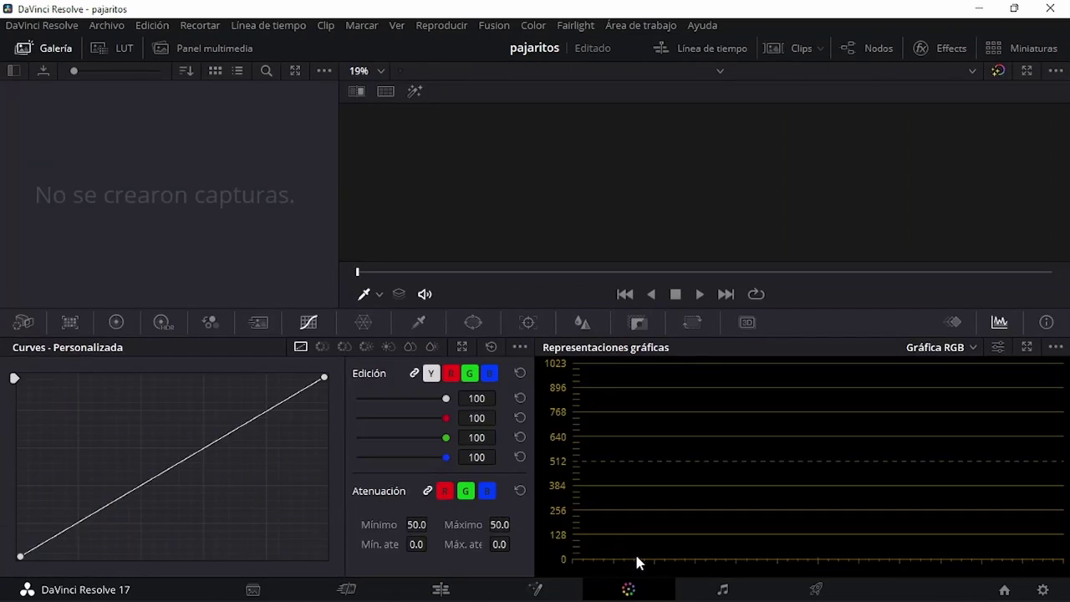
click(726, 588)
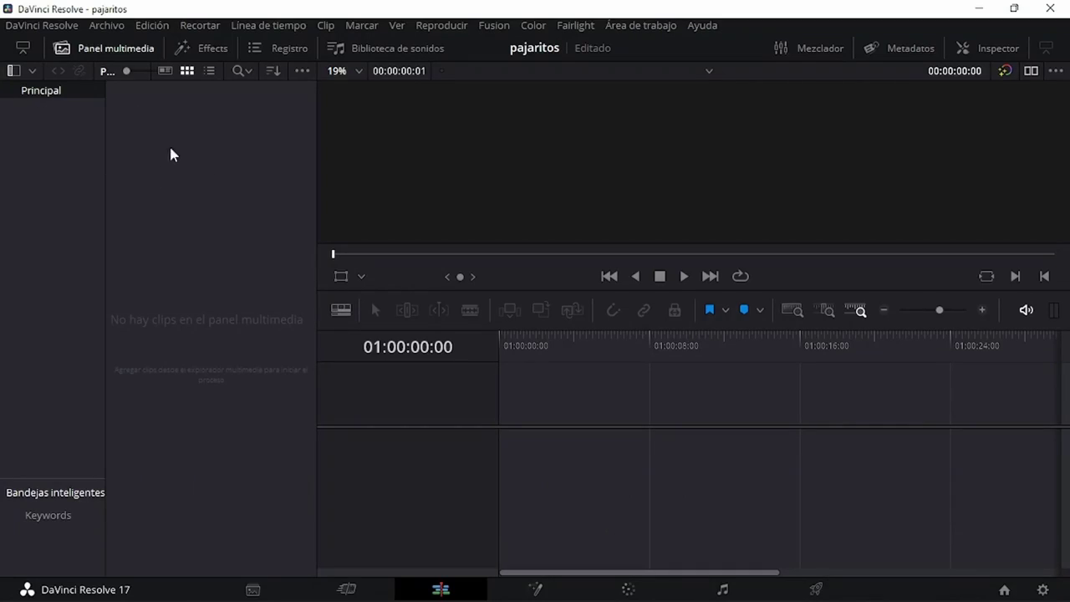
Open the media pool's Multimedia import browser, closing an accidental bin import window first.
right_click(163, 118)
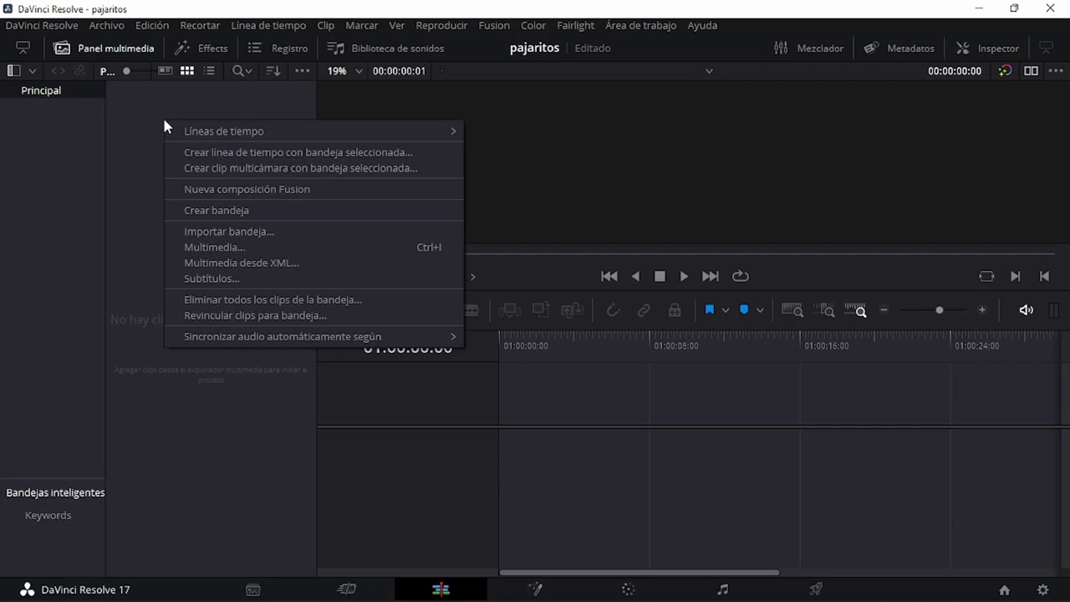
right_click(126, 105)
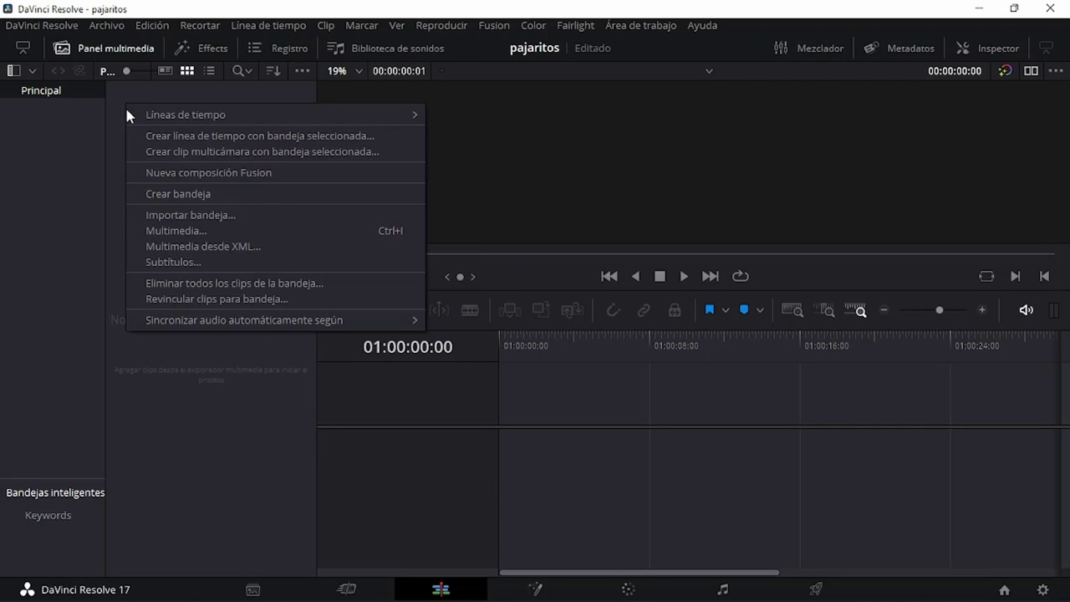
click(190, 215)
click(458, 362)
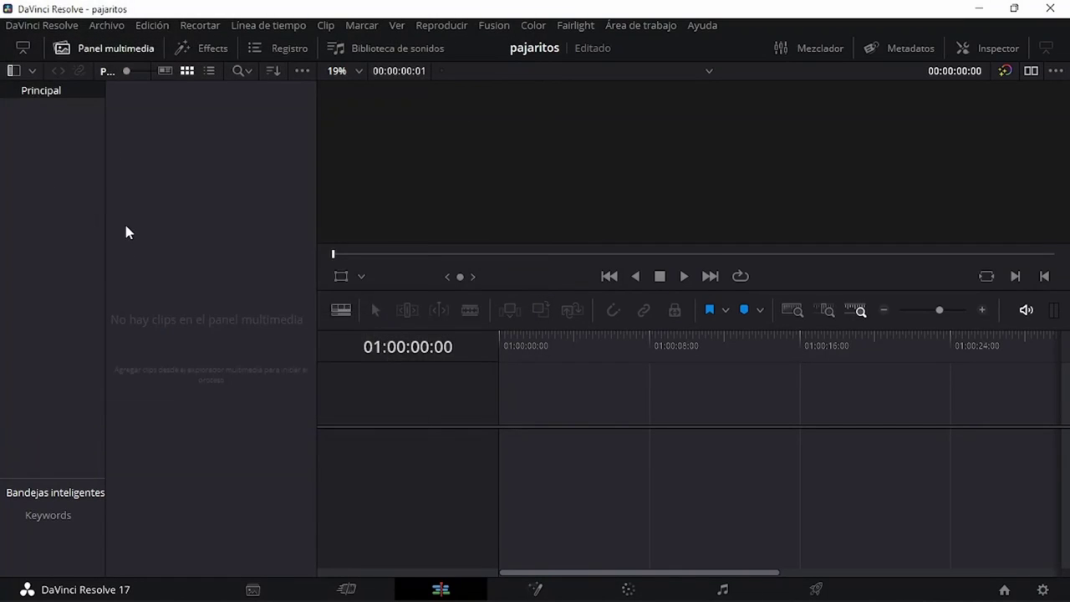
right_click(127, 226)
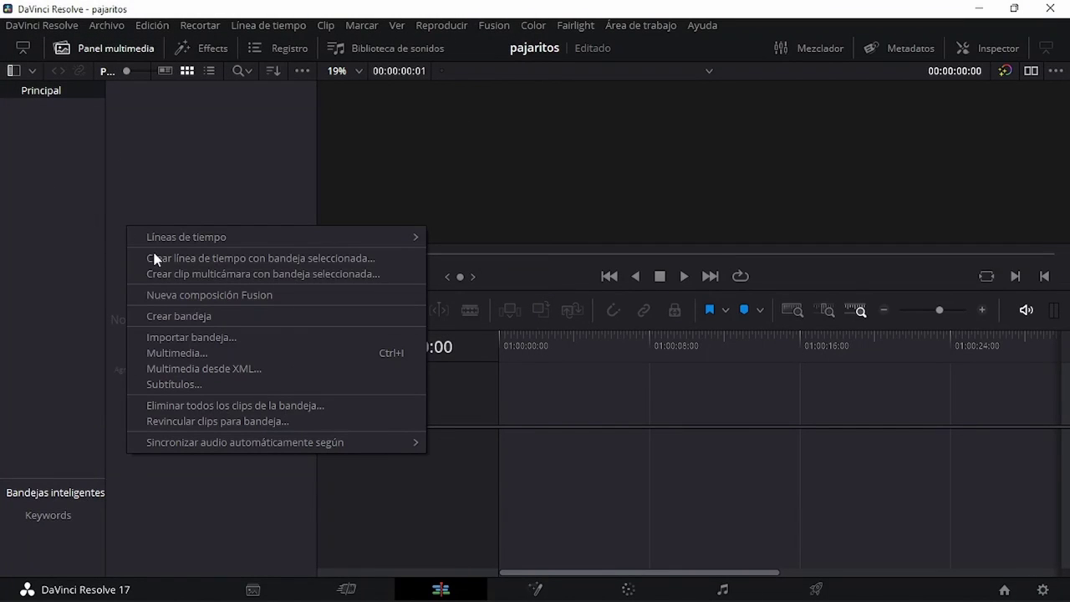
click(199, 354)
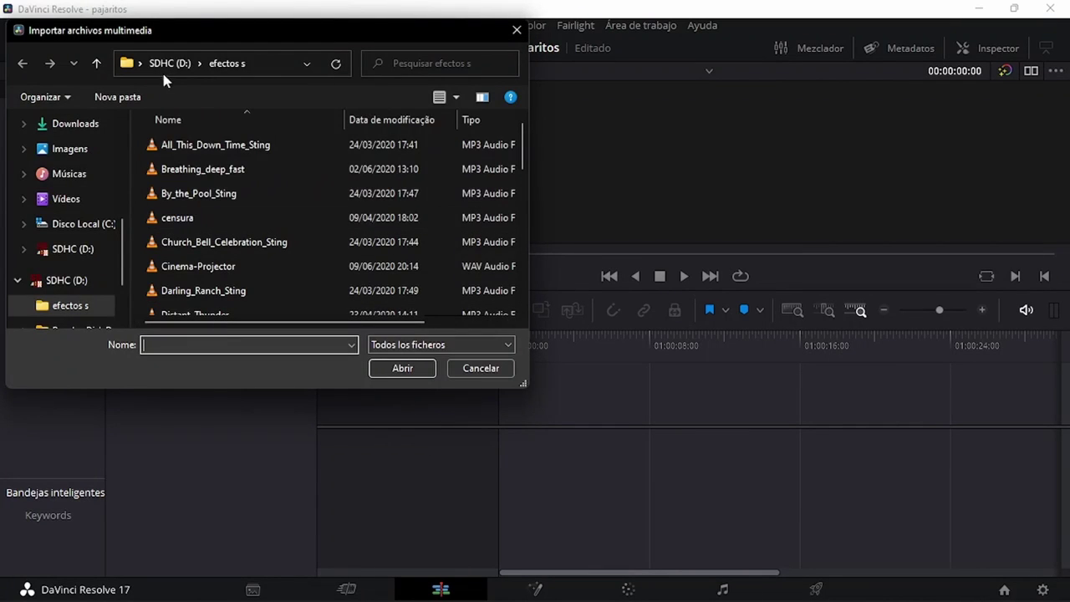
In Desktop > canario ninho e trova, select DSC_8854, DSC_8861, DSC_8862 and DSC_8863 and open them.
scroll(88, 155, up, 2)
click(87, 184)
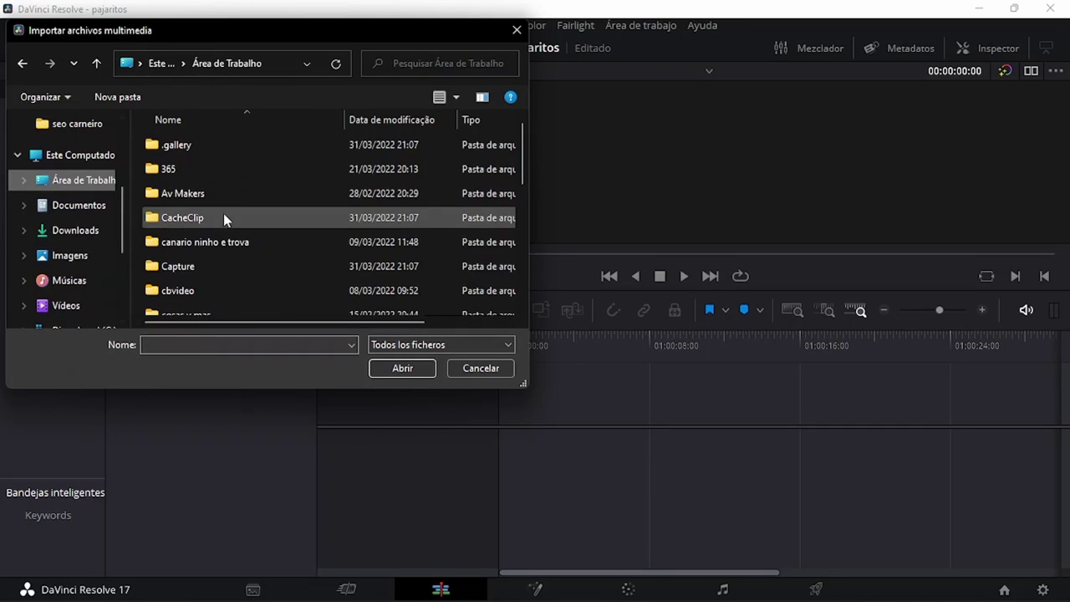
double_click(232, 251)
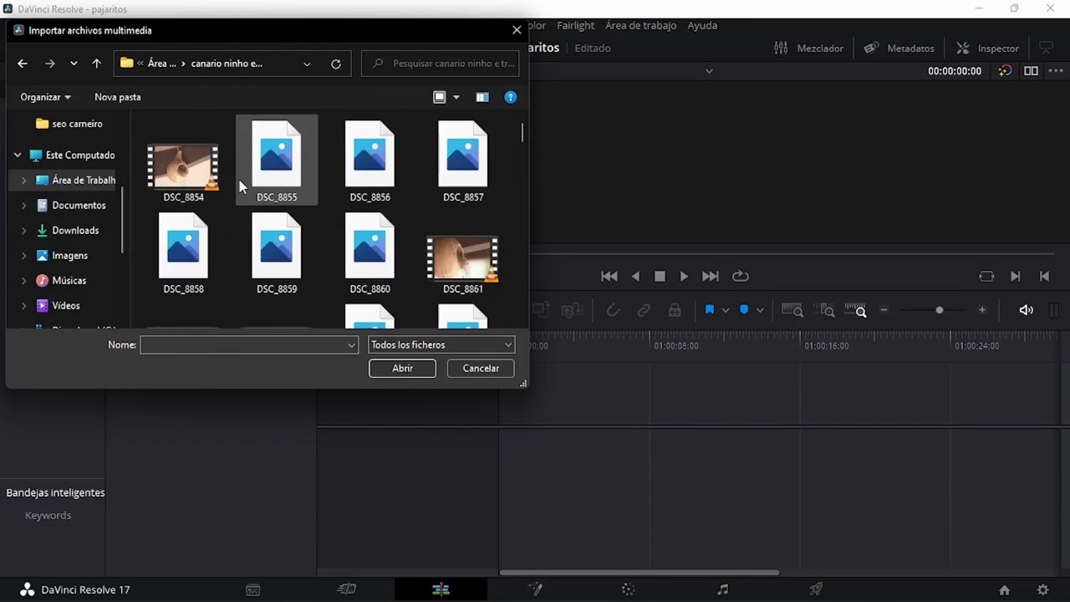
click(198, 184)
scroll(483, 241, down, 2)
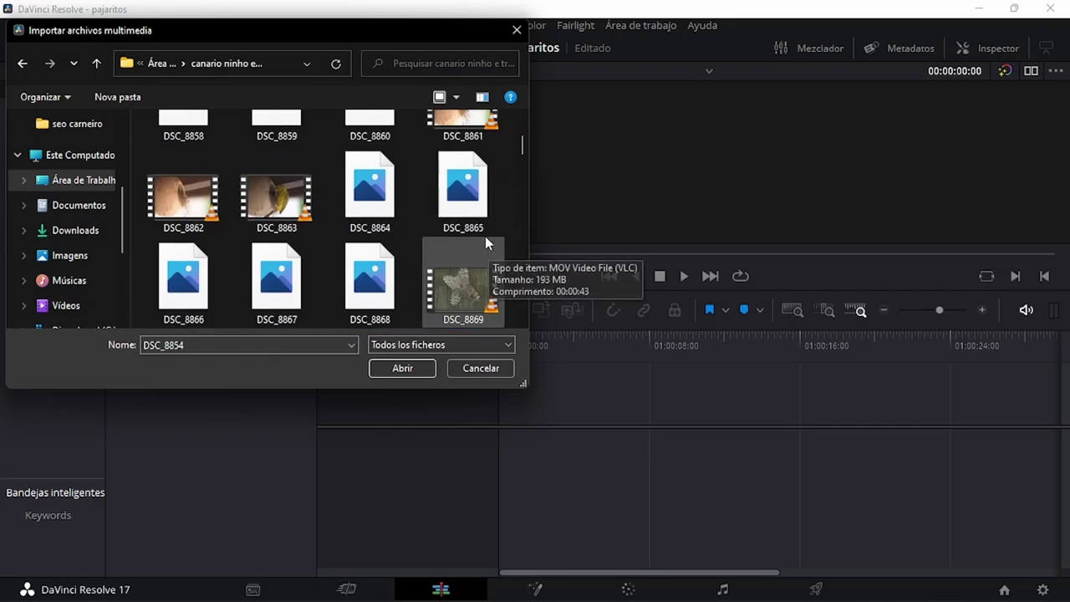
scroll(472, 238, up, 1)
ctrl+click(465, 185)
ctrl+click(185, 251)
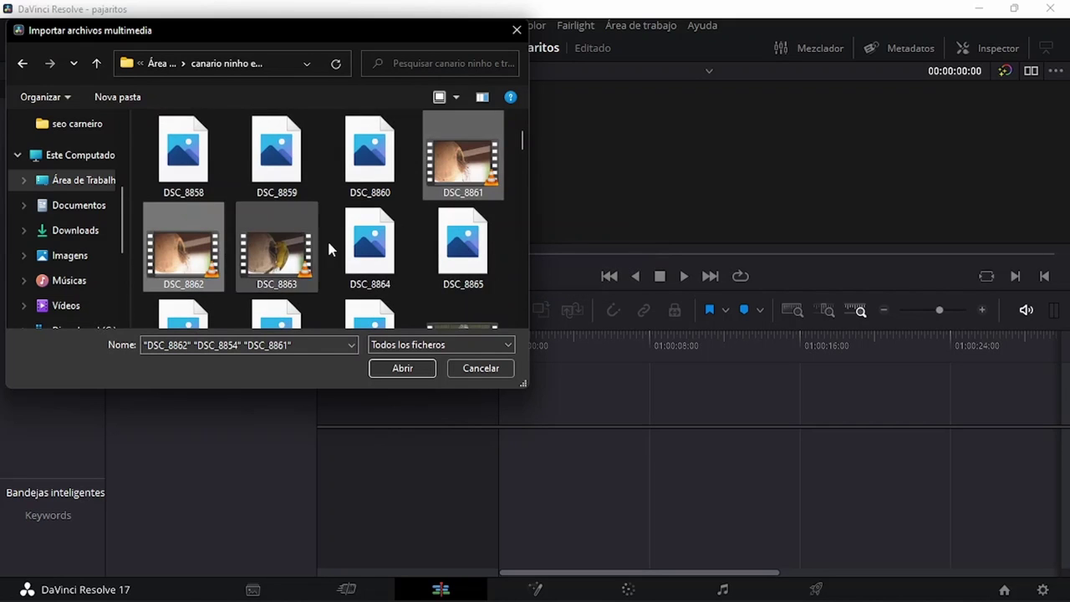
ctrl+click(280, 251)
scroll(416, 239, down, 1)
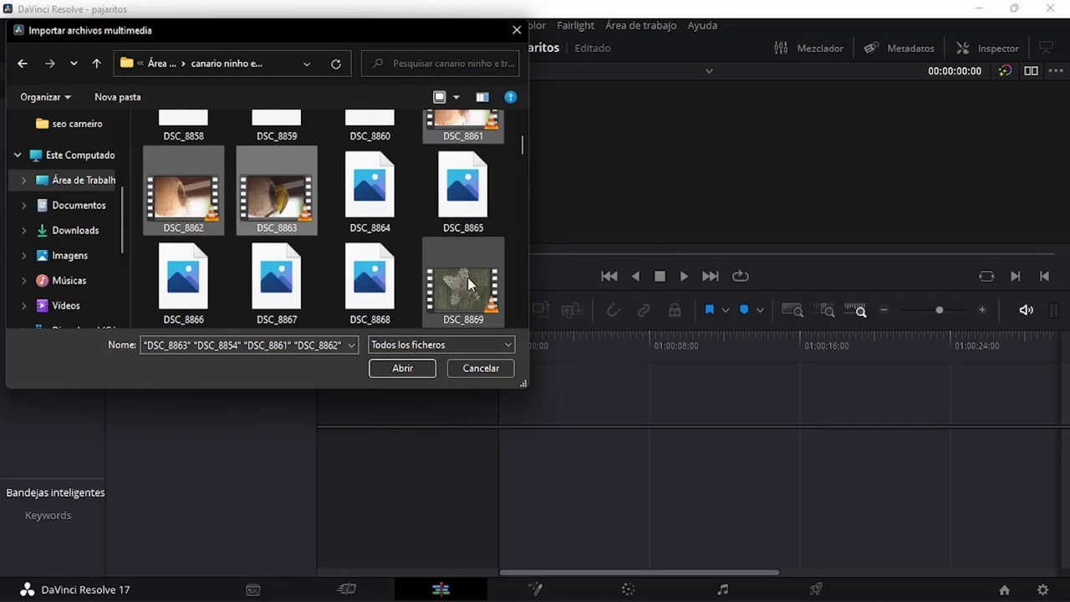
click(418, 376)
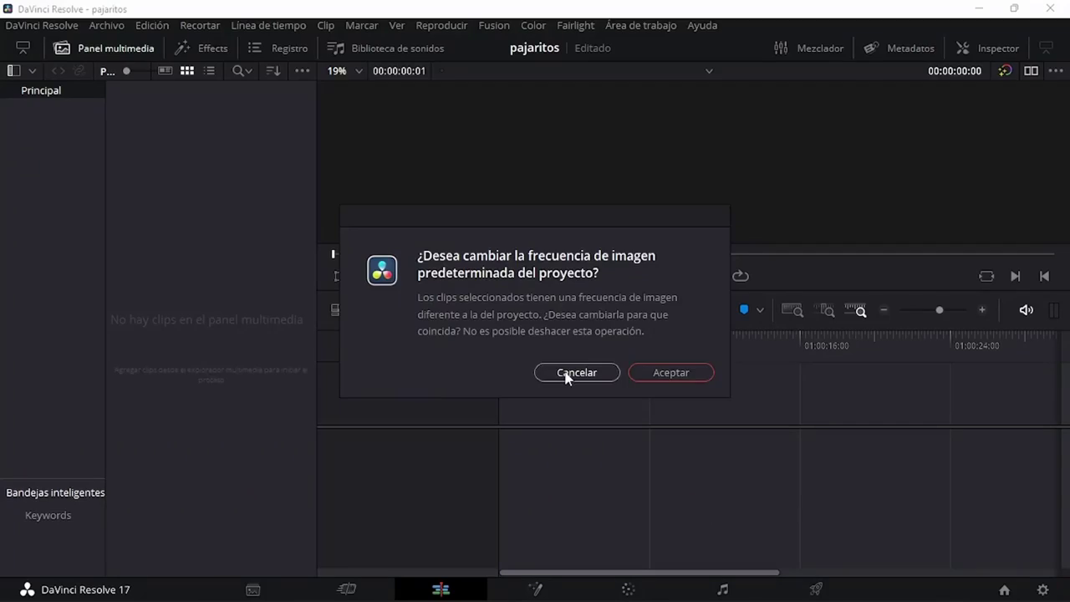
Decline the frame-rate change prompt so the four clips import at the current project frame rate.
click(562, 372)
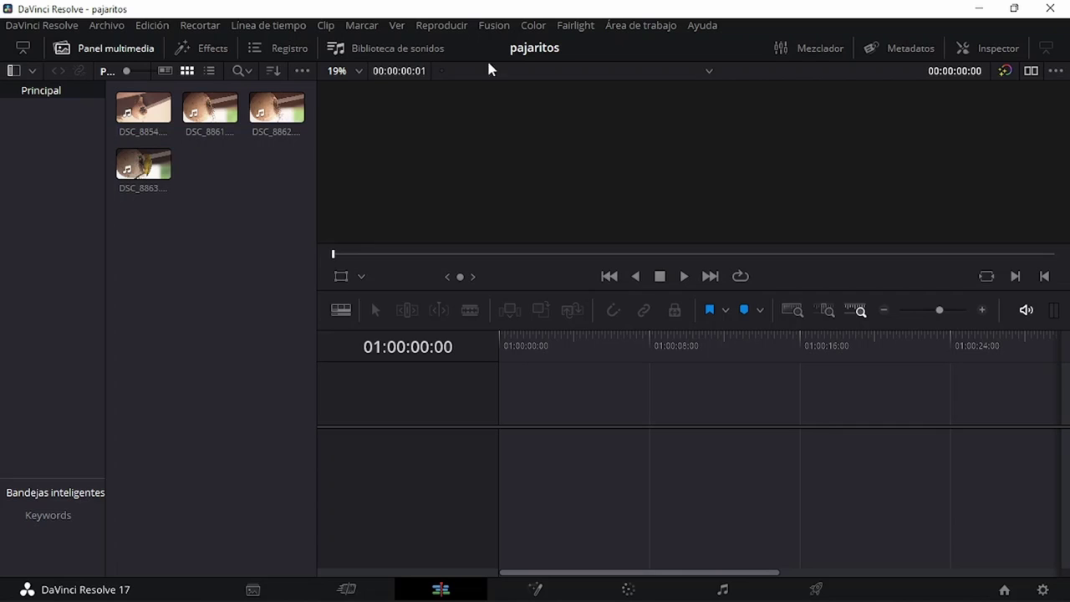
click(1045, 592)
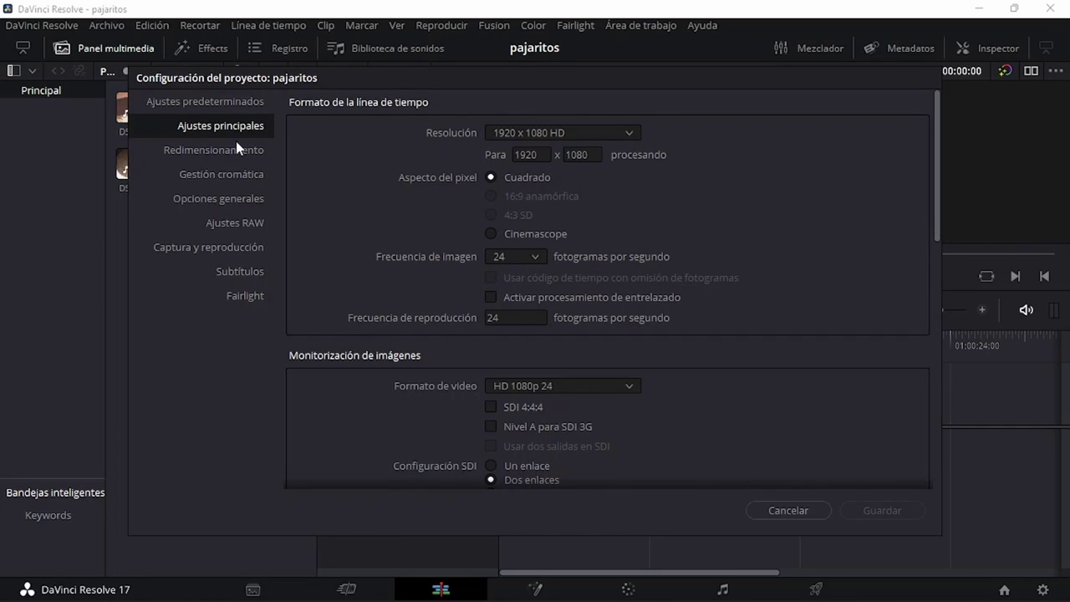
click(823, 510)
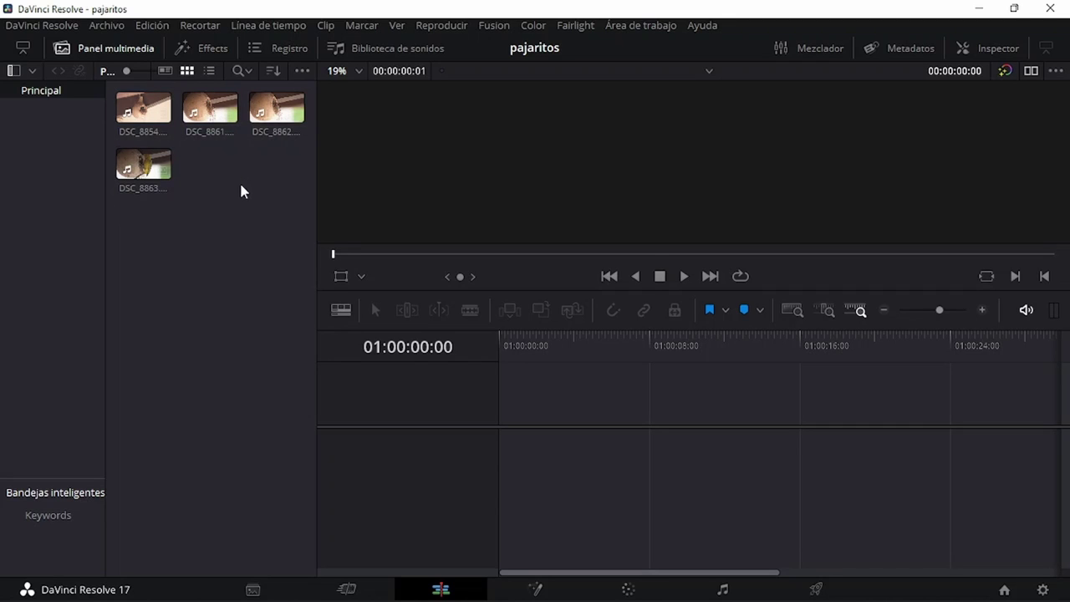
Create bins named video, audios and brolls with Crear bandeja.
right_click(186, 215)
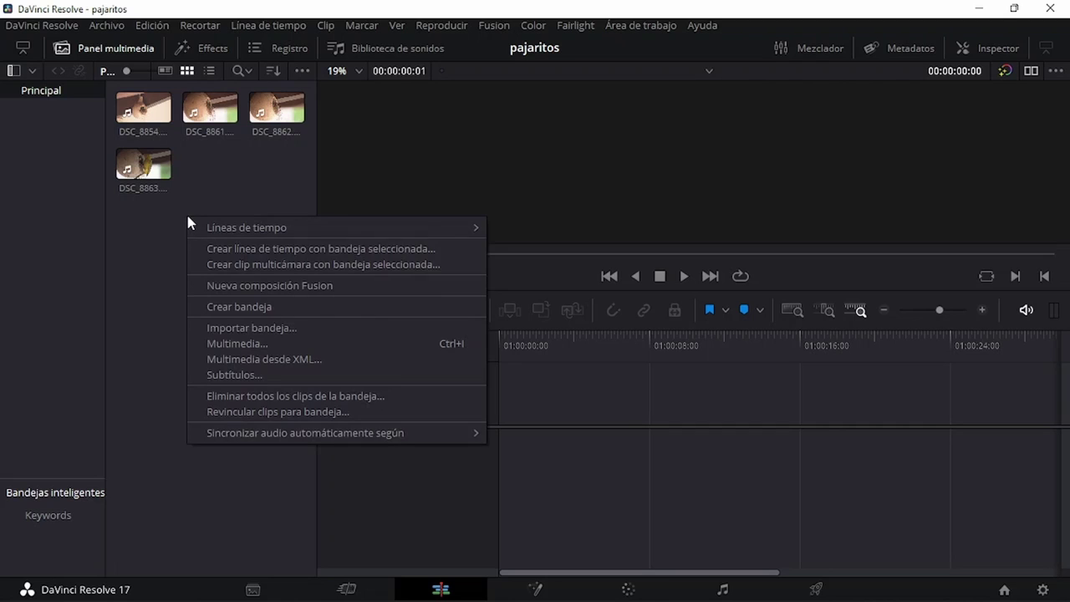
click(228, 308)
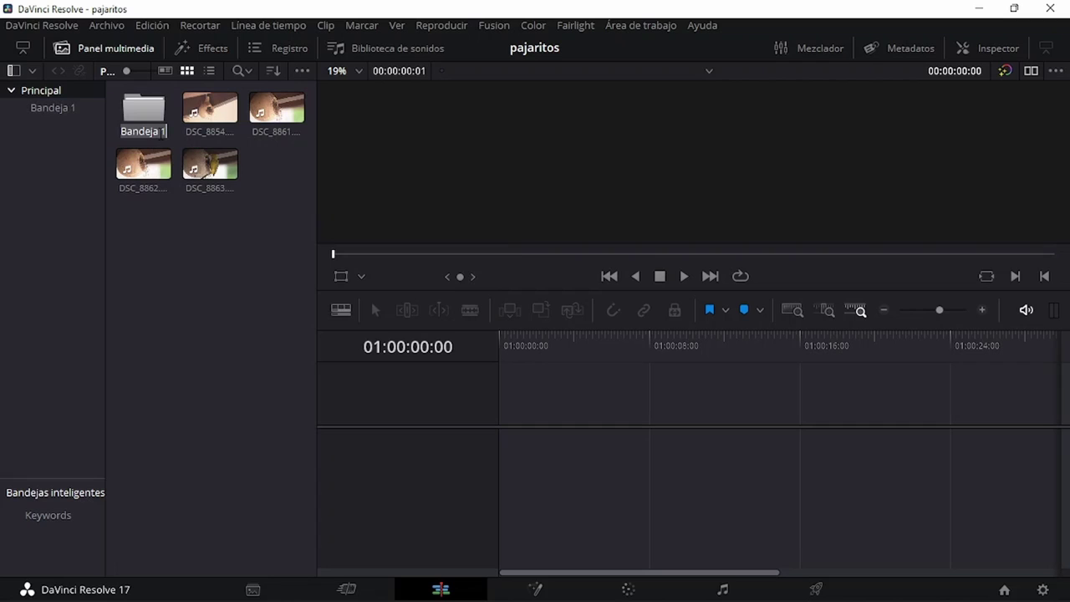
text(video)
key(Return)
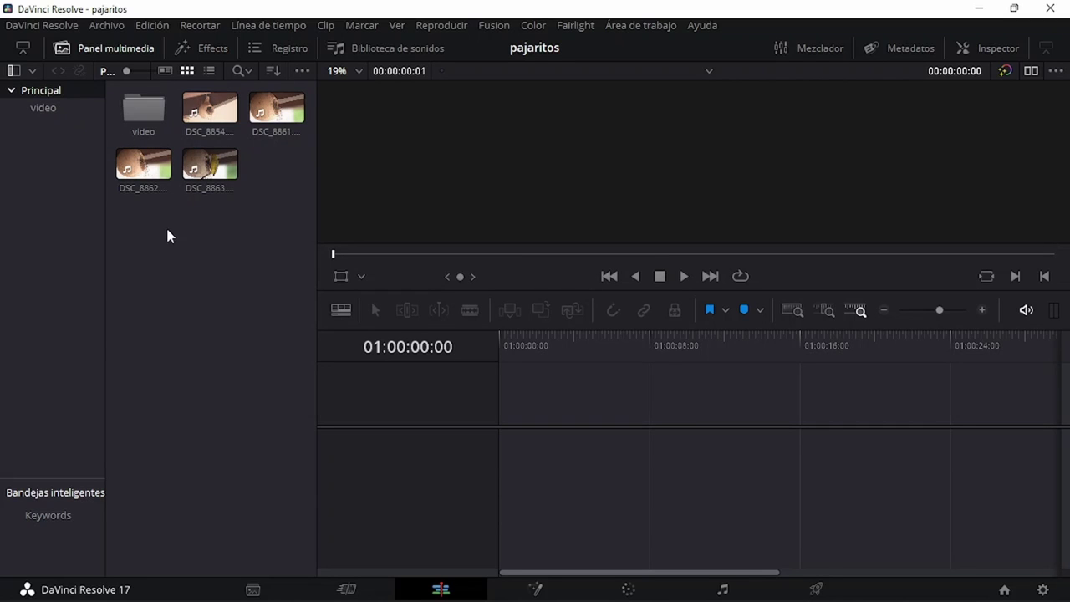
right_click(193, 259)
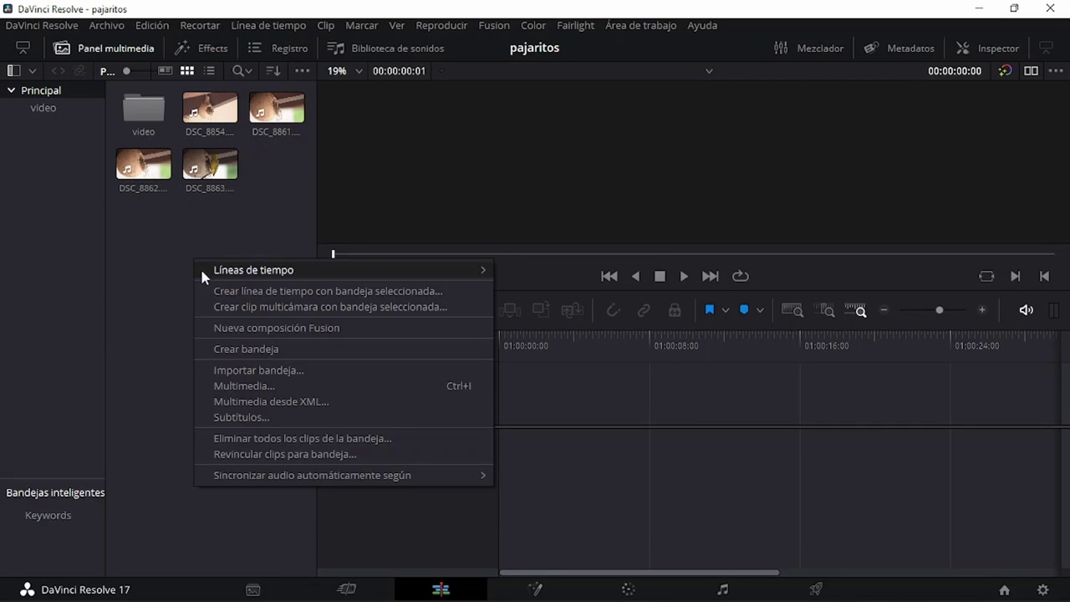
click(260, 352)
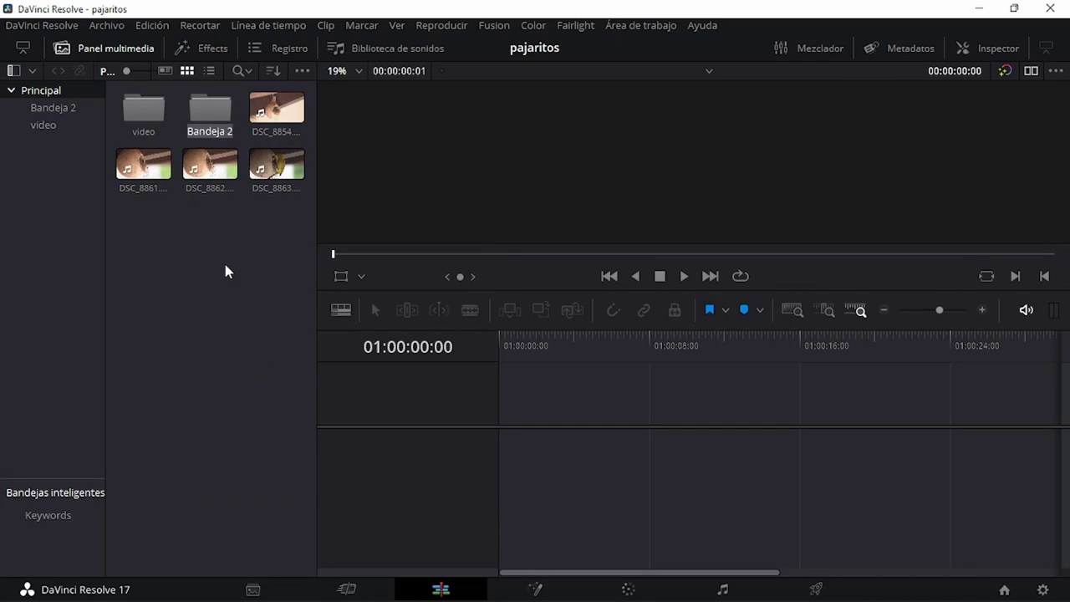
text(audios)
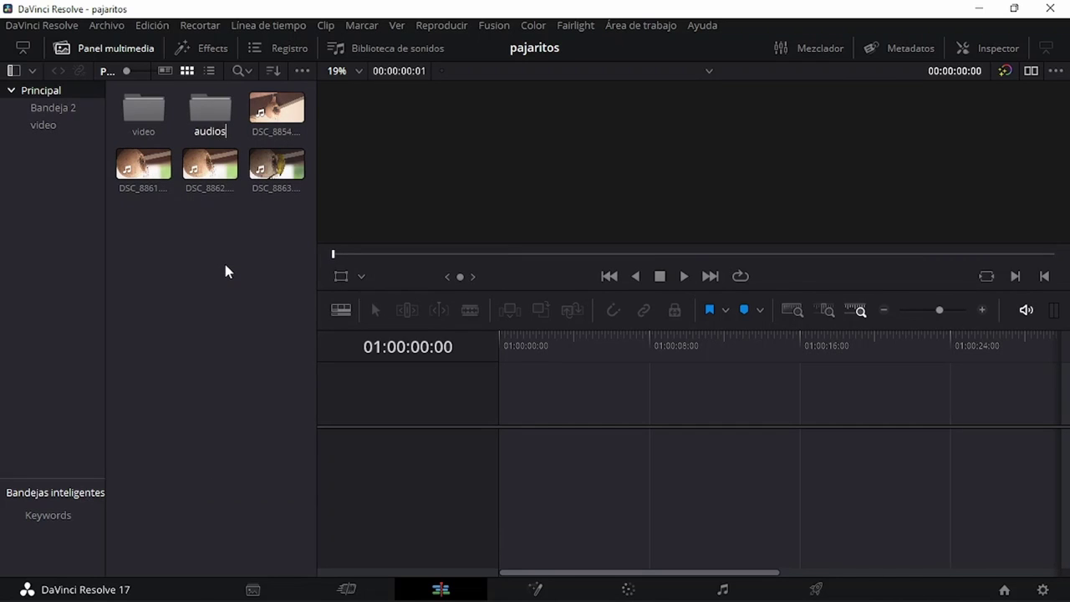
key(Return)
right_click(223, 260)
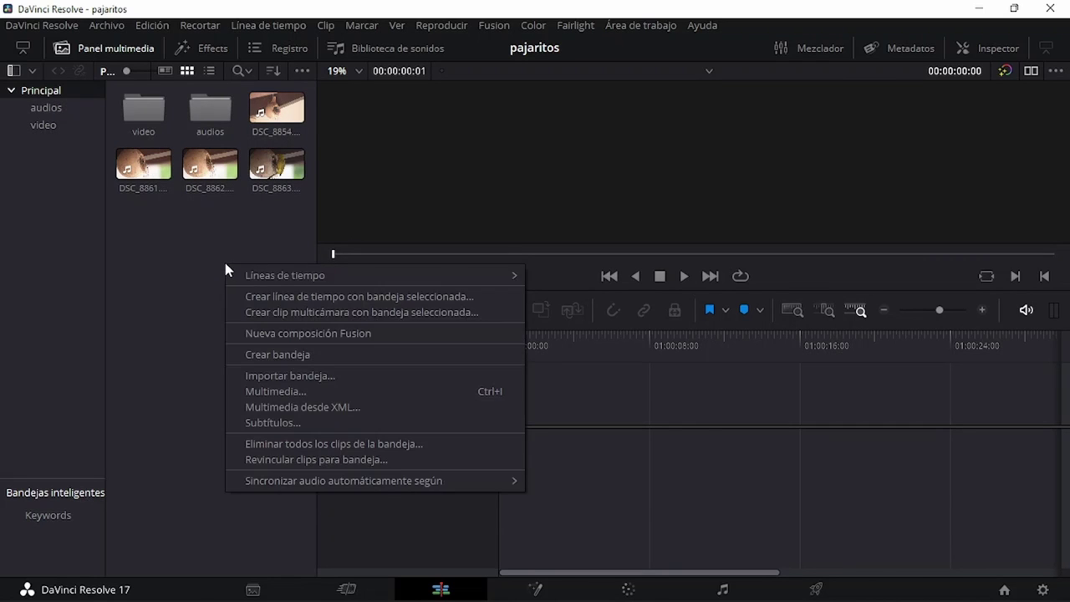
click(280, 355)
text(br)
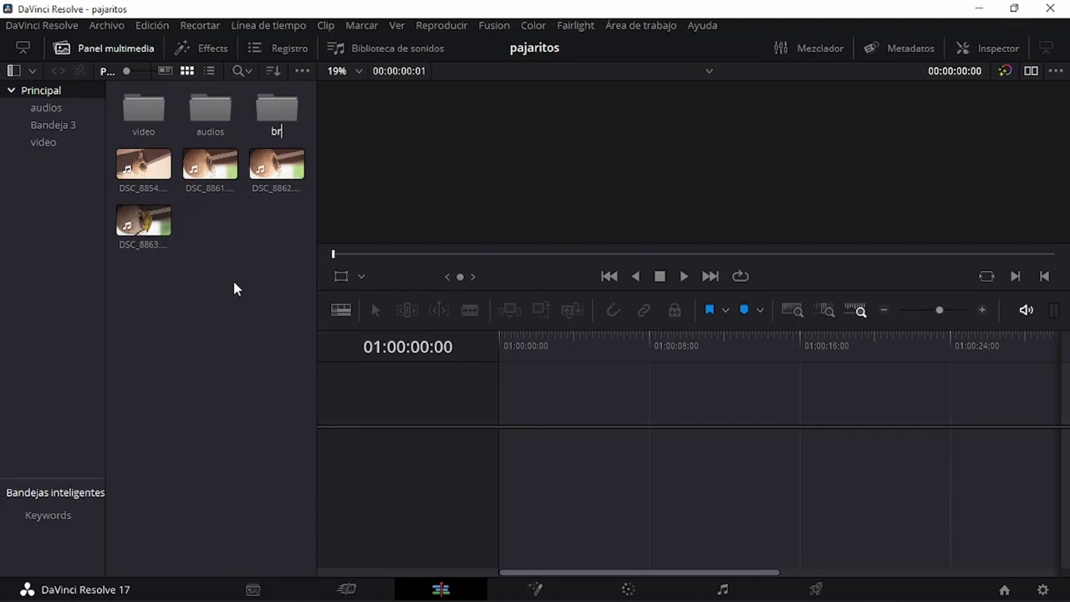
text(olls)
key(Return)
Select clips DSC_8854 and DSC_8862 in the media pool, then clear the selection.
click(144, 175)
click(144, 172)
click(277, 165)
click(316, 153)
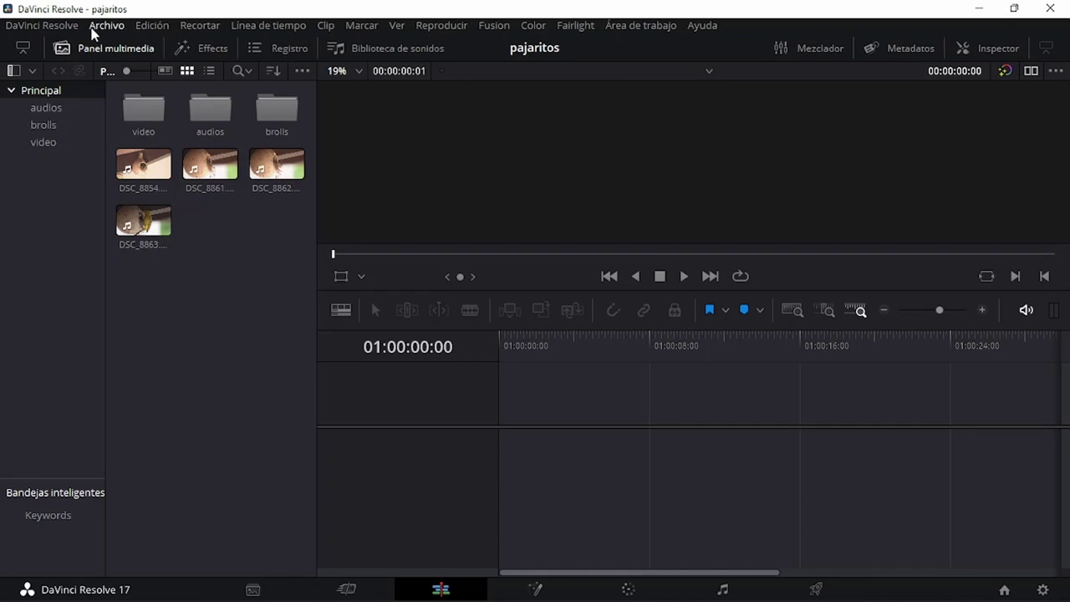
Toggle the media pool panel off and back on, then load DSC_8854.MOV into the viewer.
click(103, 50)
click(103, 50)
click(103, 50)
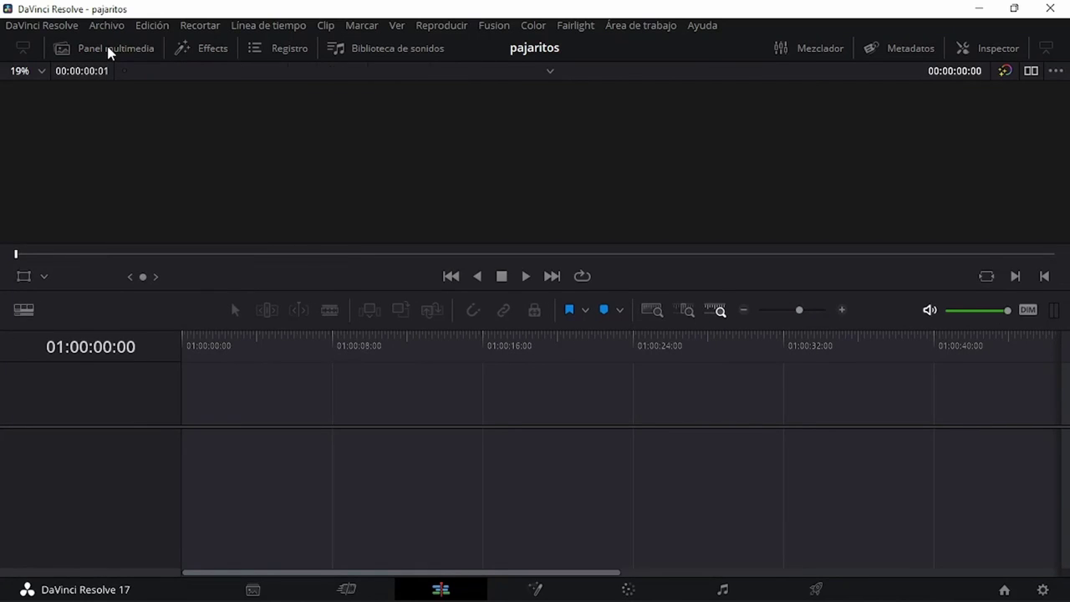
click(107, 50)
click(121, 50)
click(87, 50)
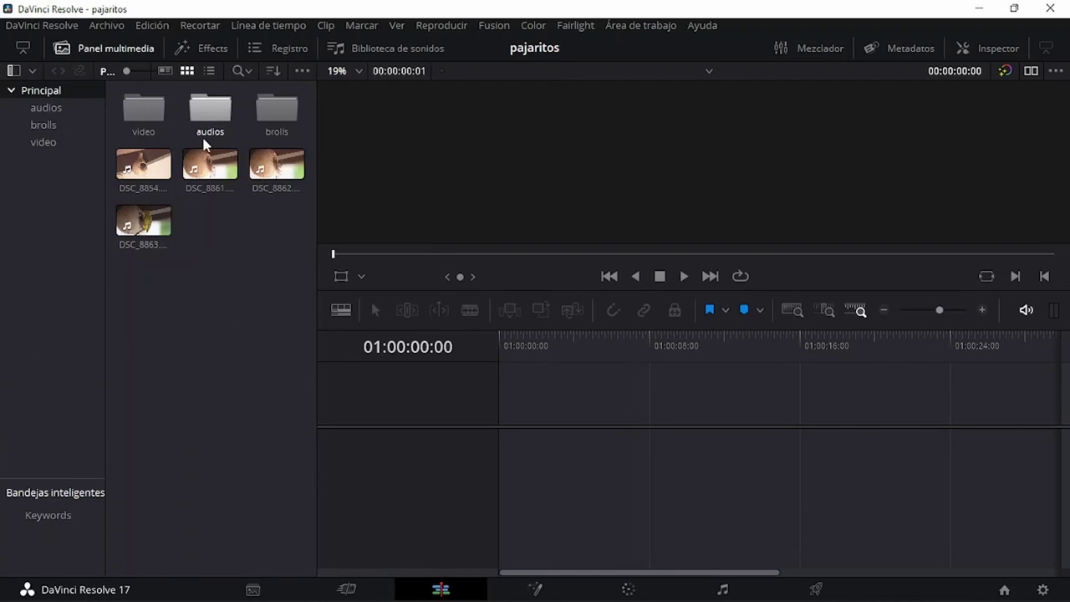
double_click(153, 173)
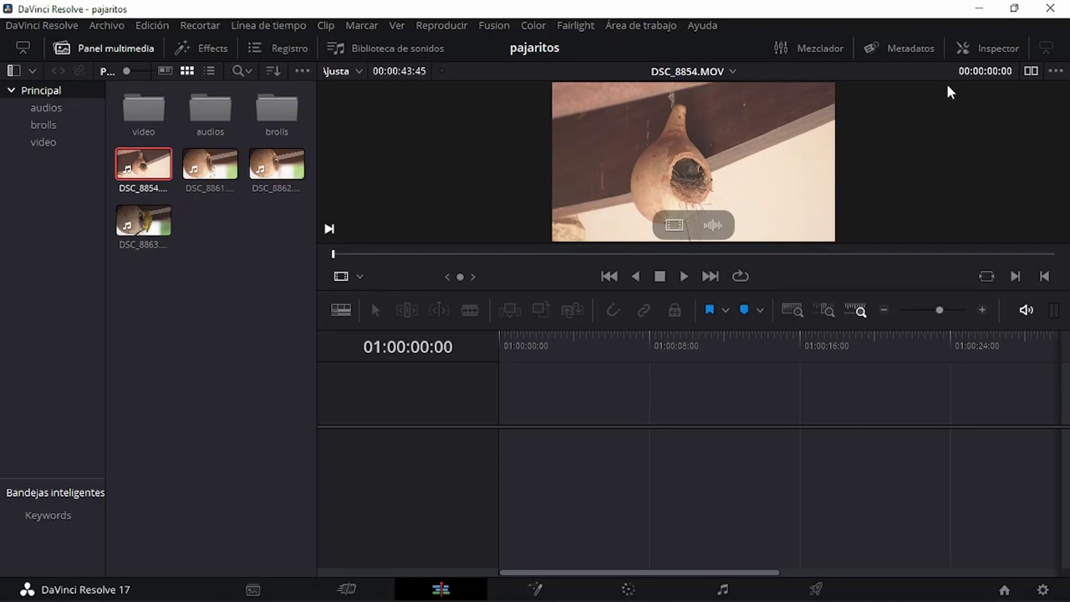
Turn on the Dos visores option at the viewer's top right for separate source and timeline viewers.
click(1031, 72)
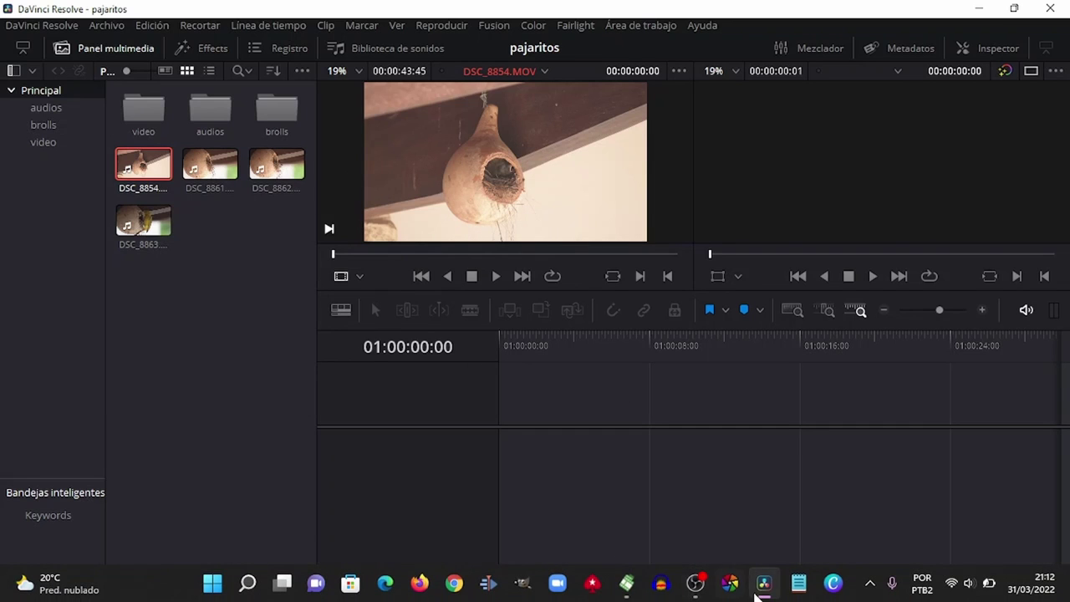
mouse_move(764, 586)
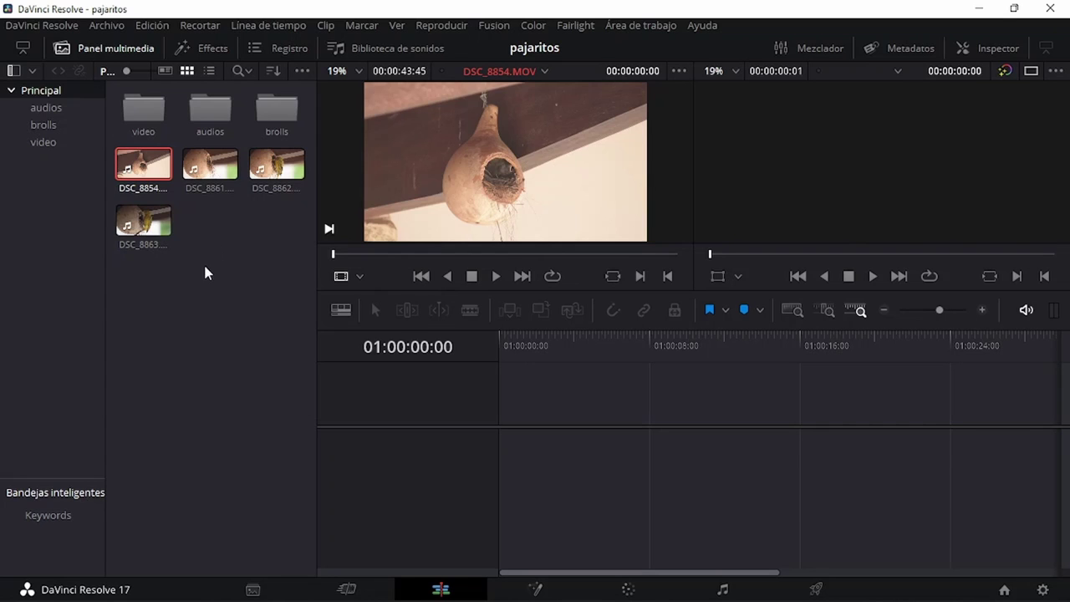
Create a new timeline from the media pool's Líneas de tiempo menu and untick Usar configuración del proyecto.
right_click(200, 227)
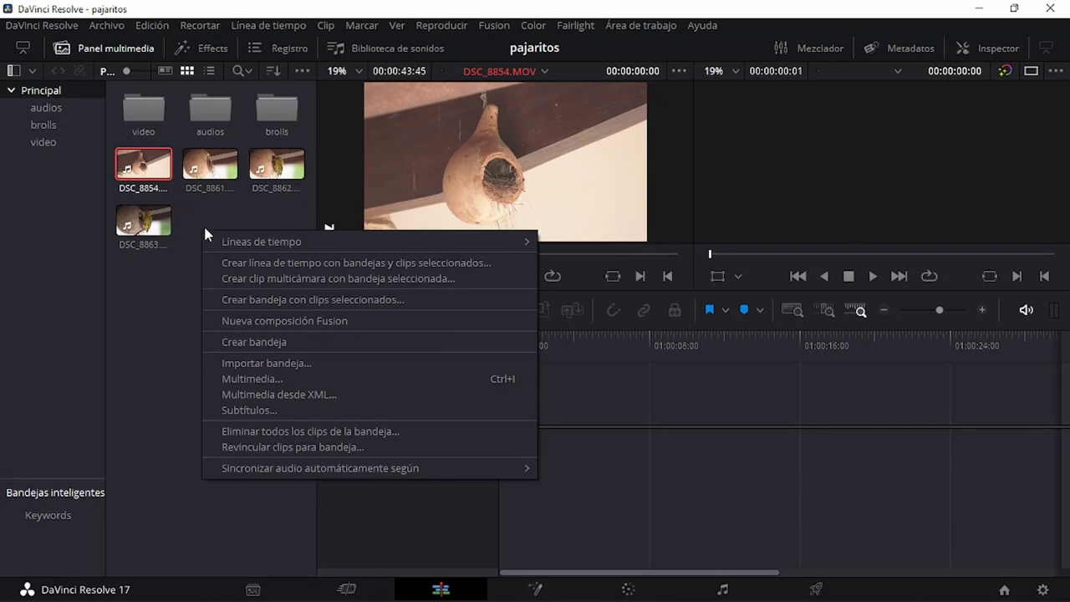
mouse_move(237, 240)
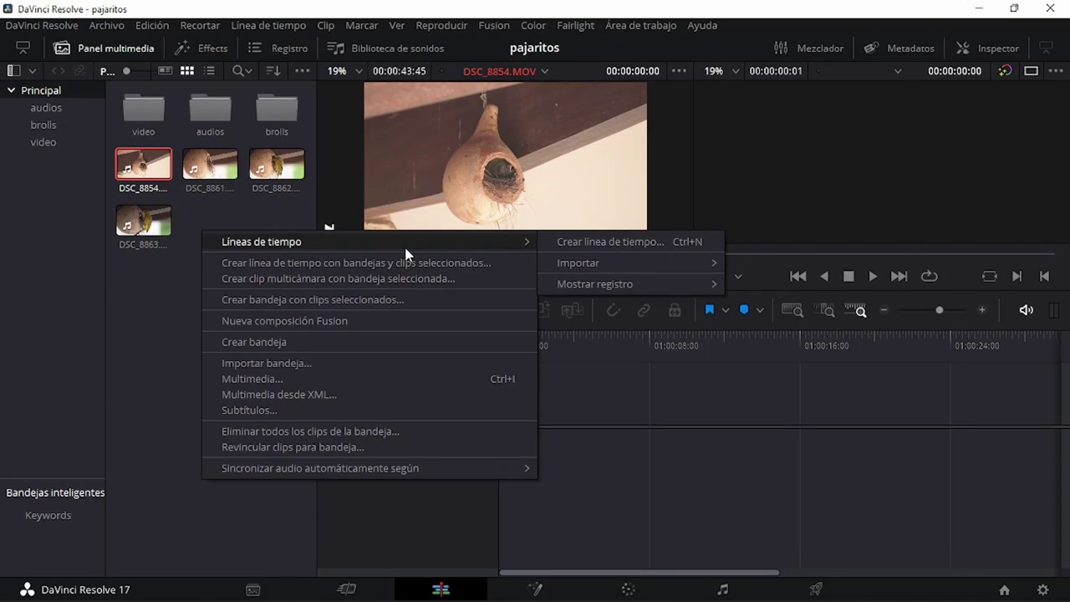
click(591, 244)
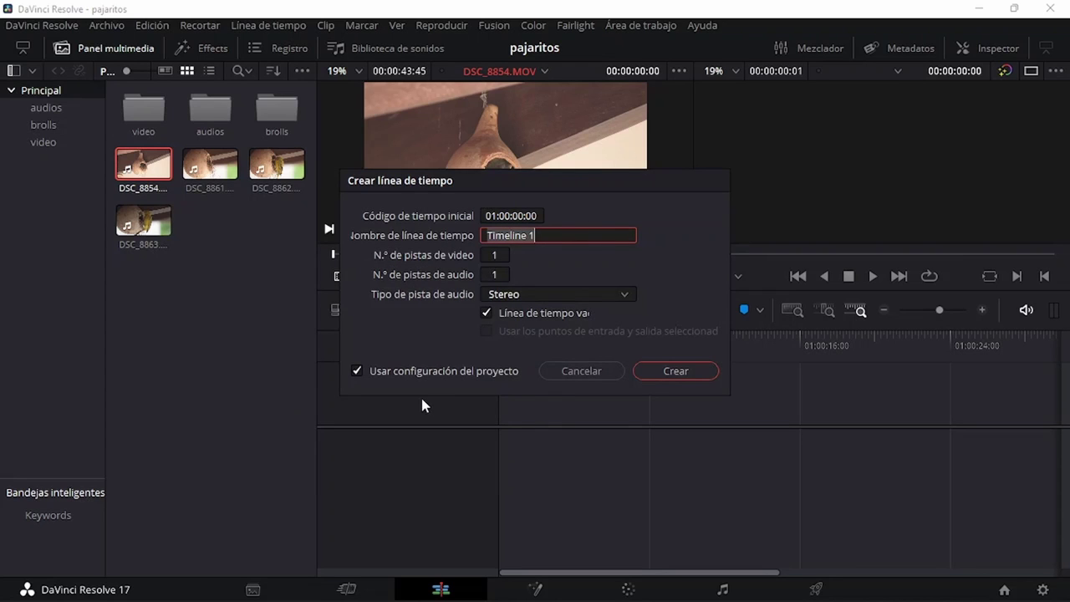
click(356, 370)
With project settings off, keep the timeline resolution at 1920 x 1080 HD in the format settings.
click(359, 370)
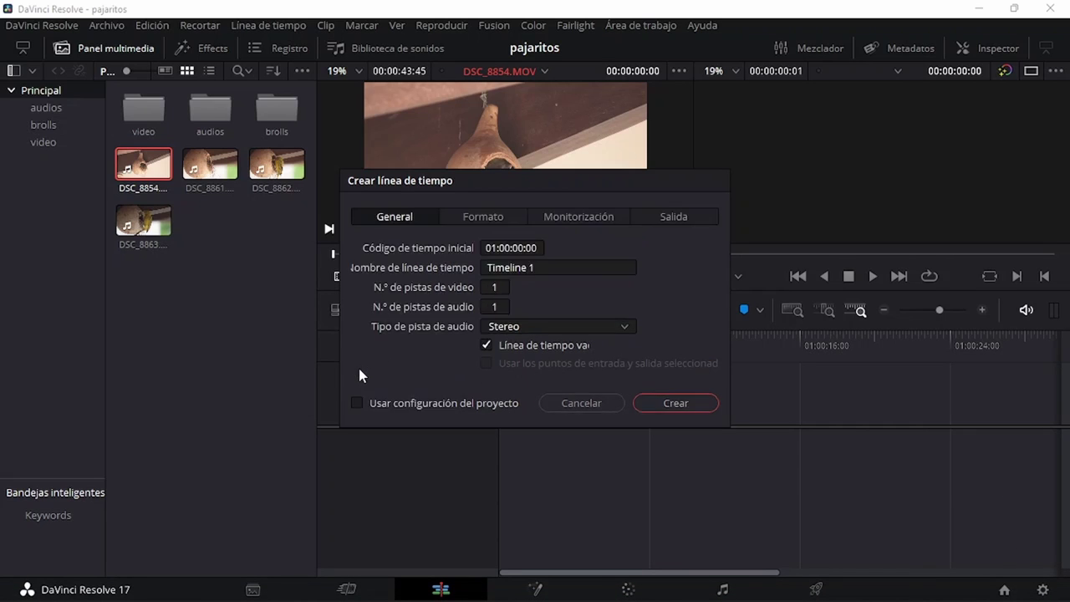
click(473, 220)
click(608, 249)
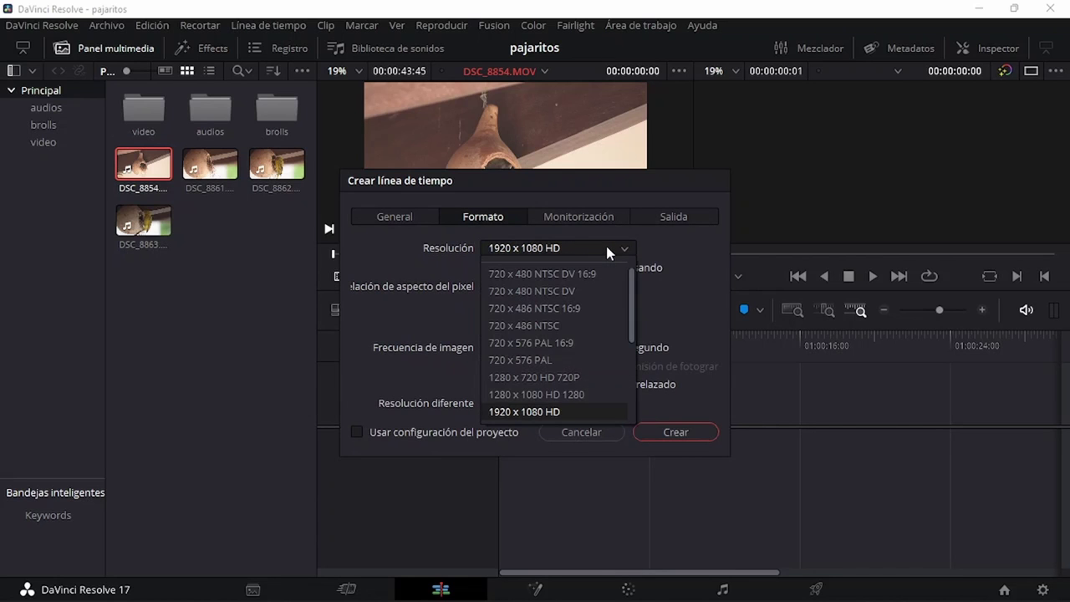
scroll(574, 355, down, 2)
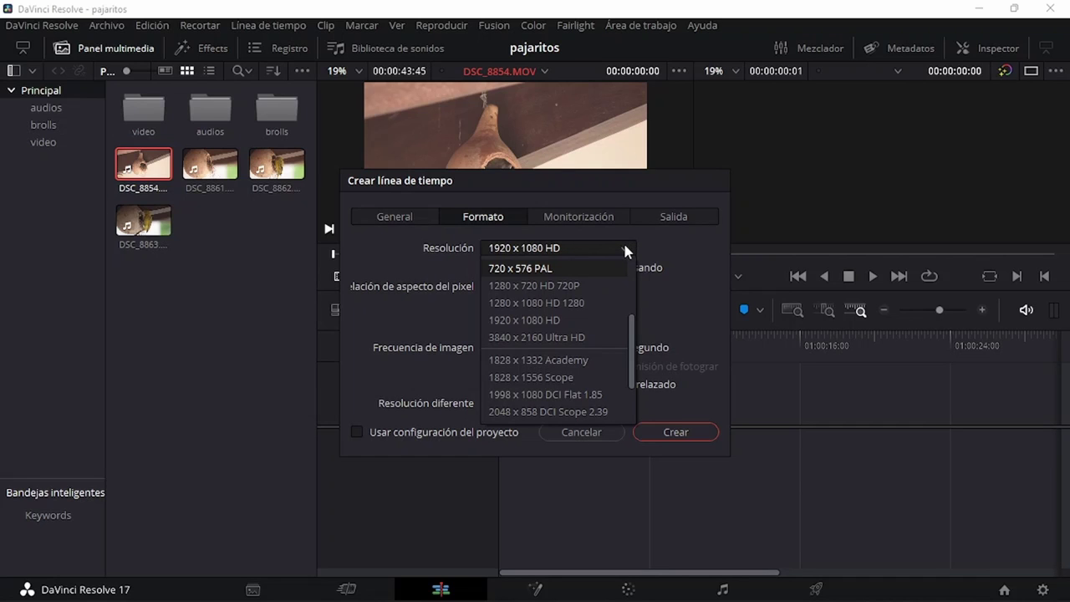
click(627, 249)
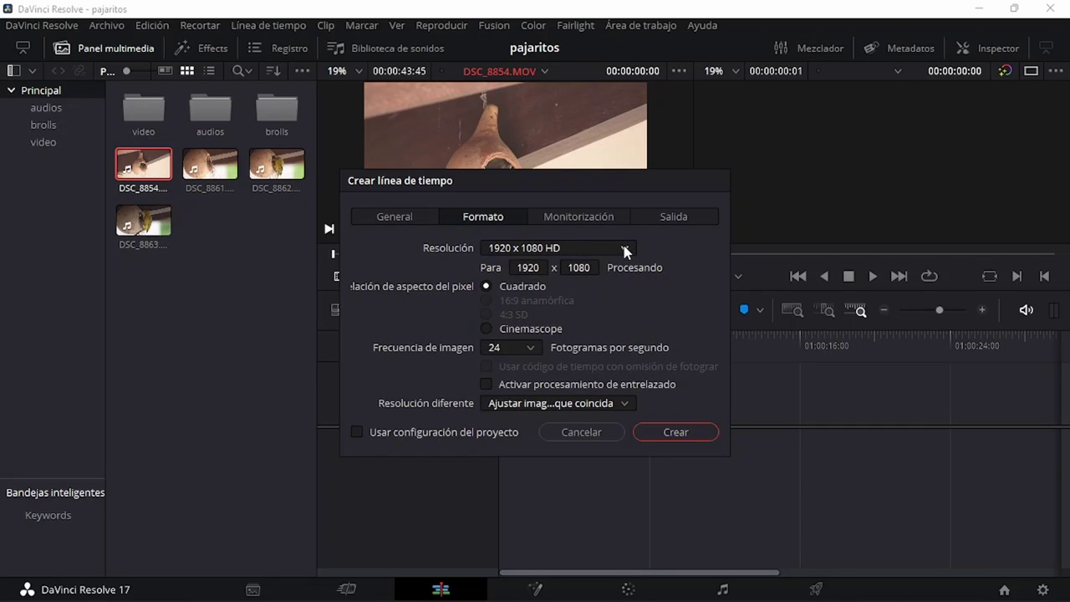
click(626, 249)
click(626, 249)
Keep the frame rate at 24 fps, review monitoring and output settings, then re-enable project settings.
click(516, 346)
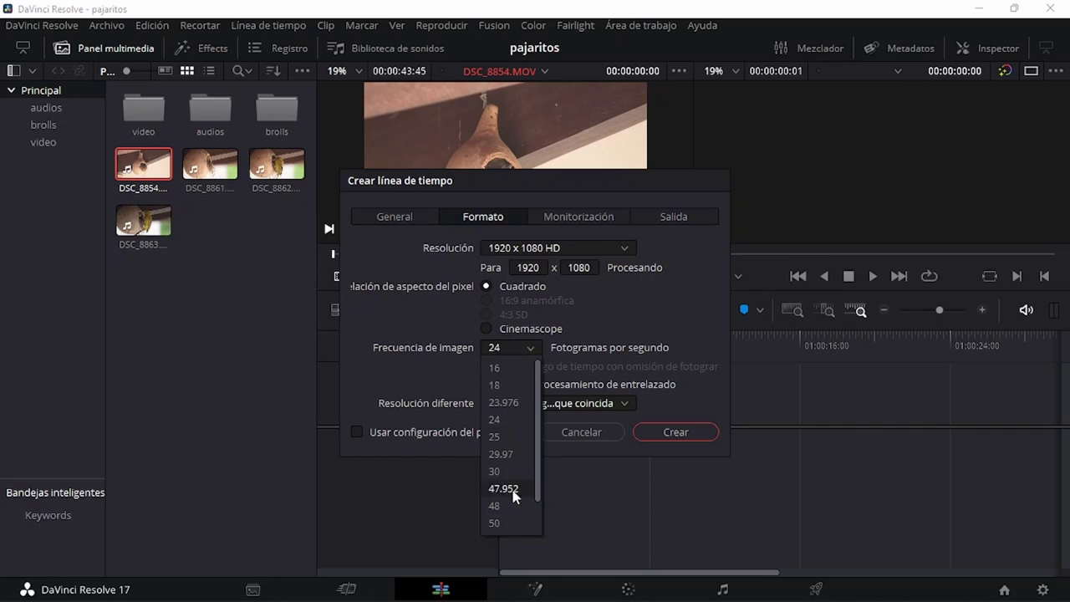
scroll(518, 464, down, 2)
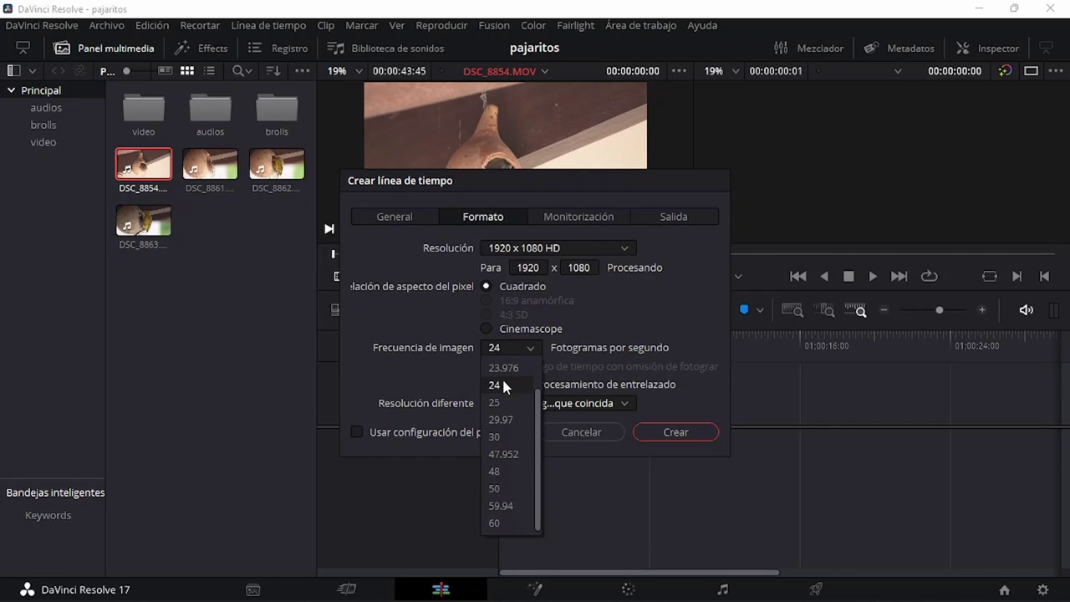
scroll(504, 378, up, 2)
click(504, 420)
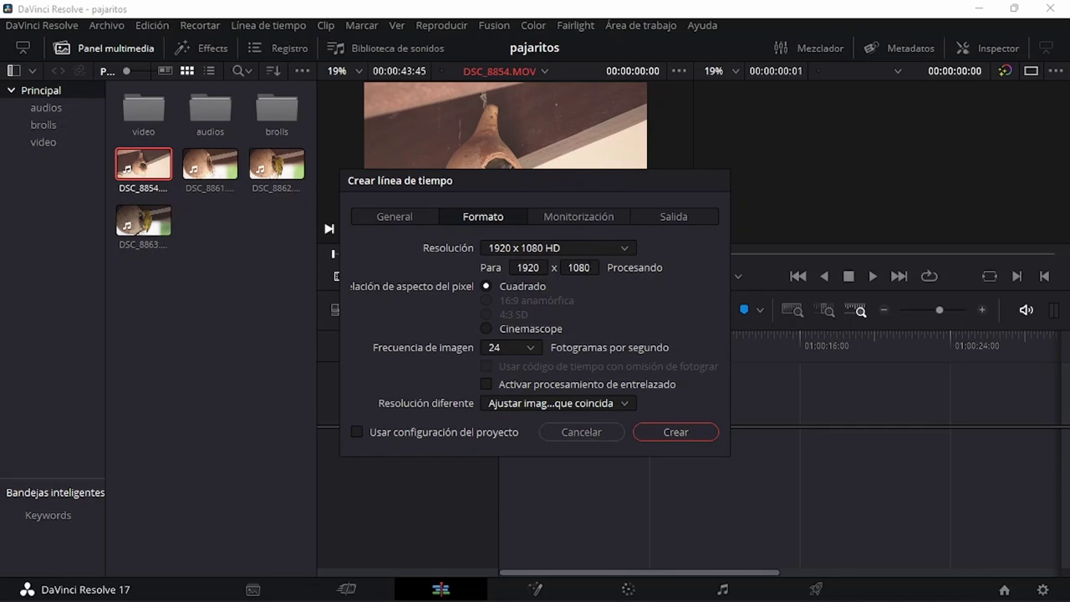
click(591, 219)
click(652, 216)
click(413, 220)
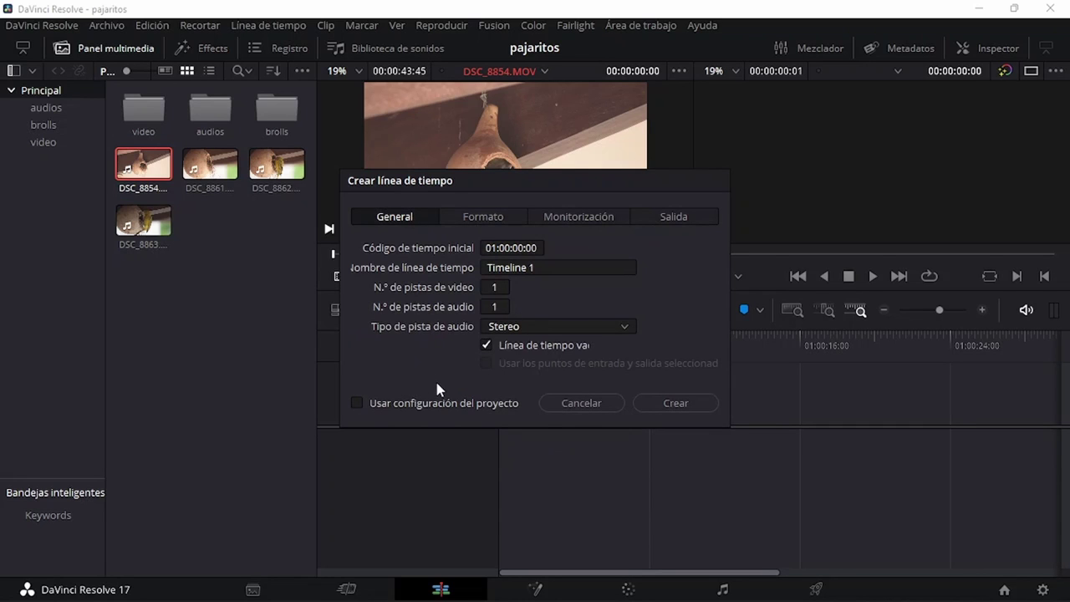
click(434, 403)
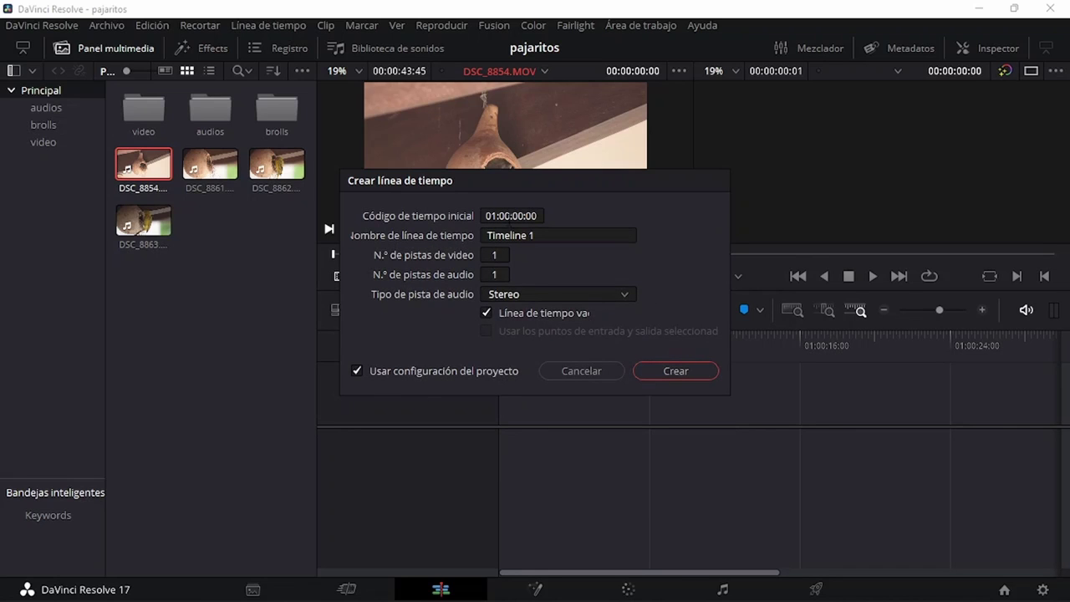
Replace the default timeline name with 'pajaro youtube' and create the timeline.
click(532, 235)
triple_click(532, 235)
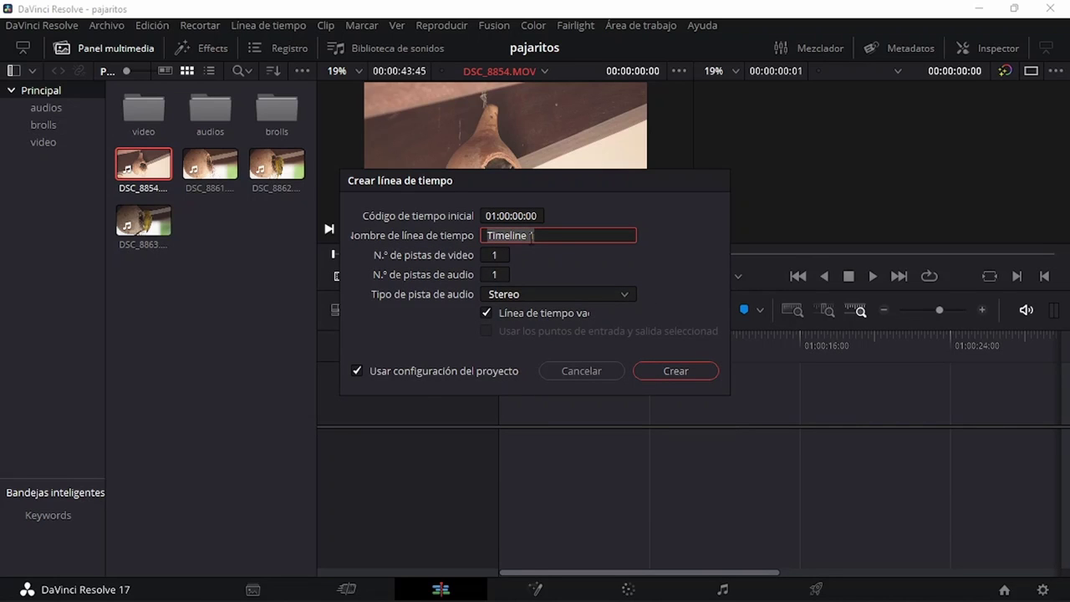
text(paja)
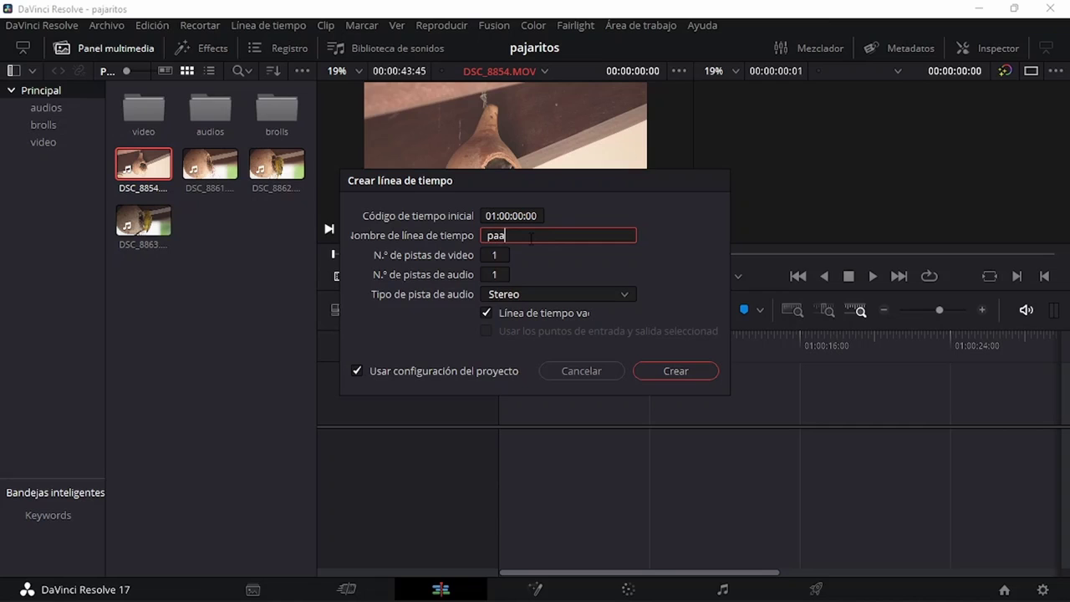
text(ro youtube)
click(682, 370)
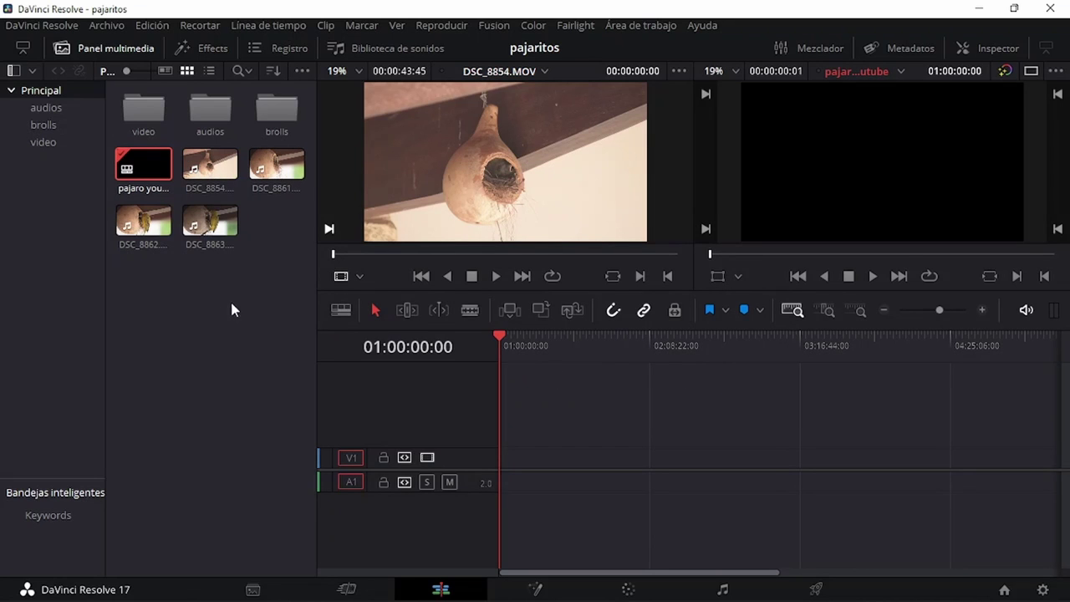
Set up a new timeline 'pajaro instagran' without project settings, with width 1080 for a square 1080 x 1080 format.
right_click(185, 297)
mouse_move(245, 310)
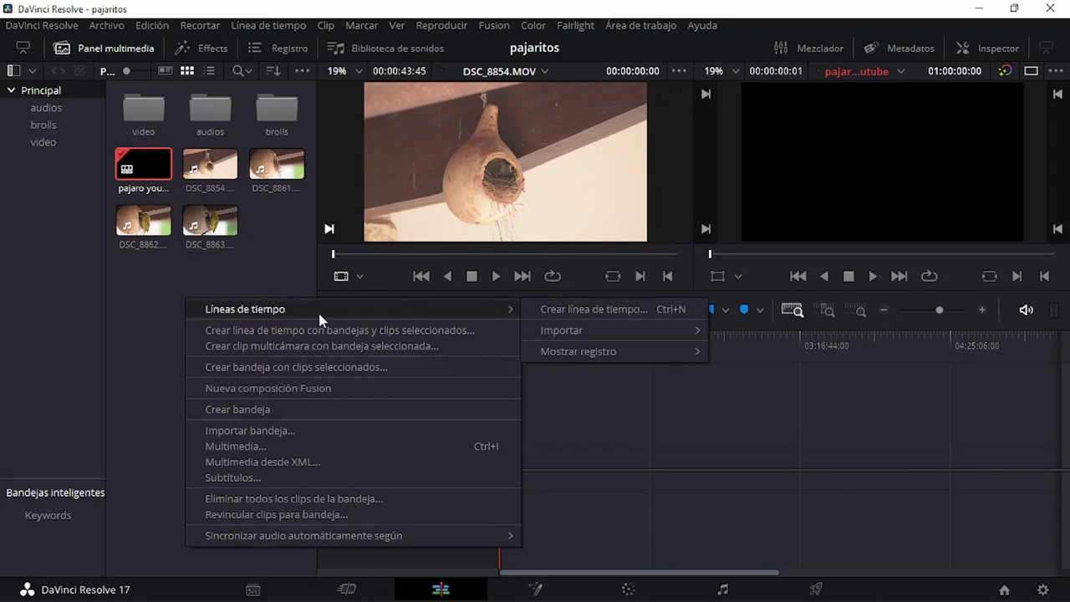
click(552, 311)
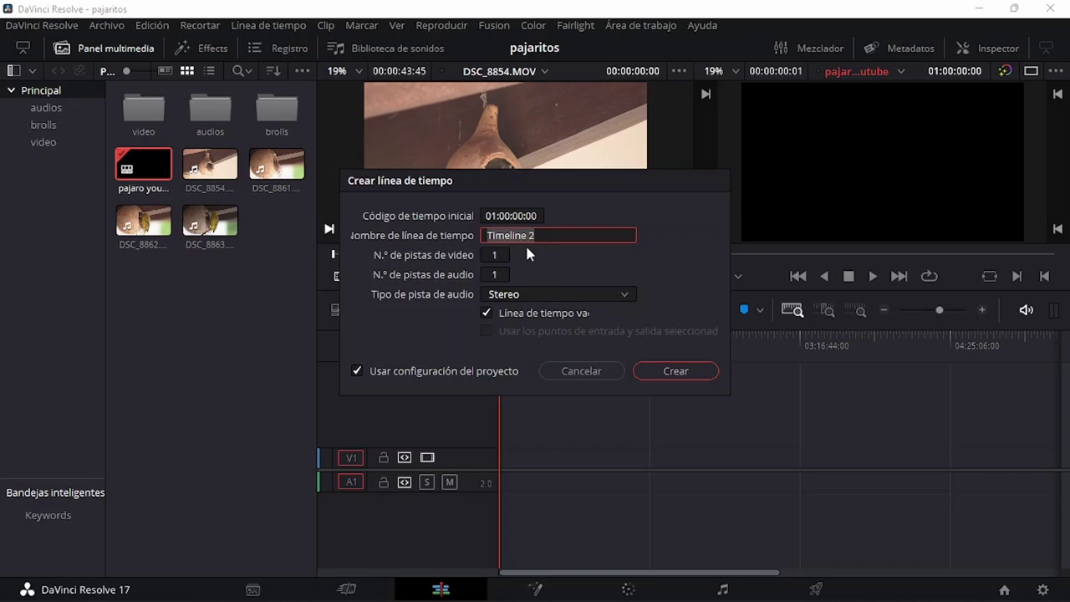
text(pa)
text(jaro instagra)
text(n)
click(358, 371)
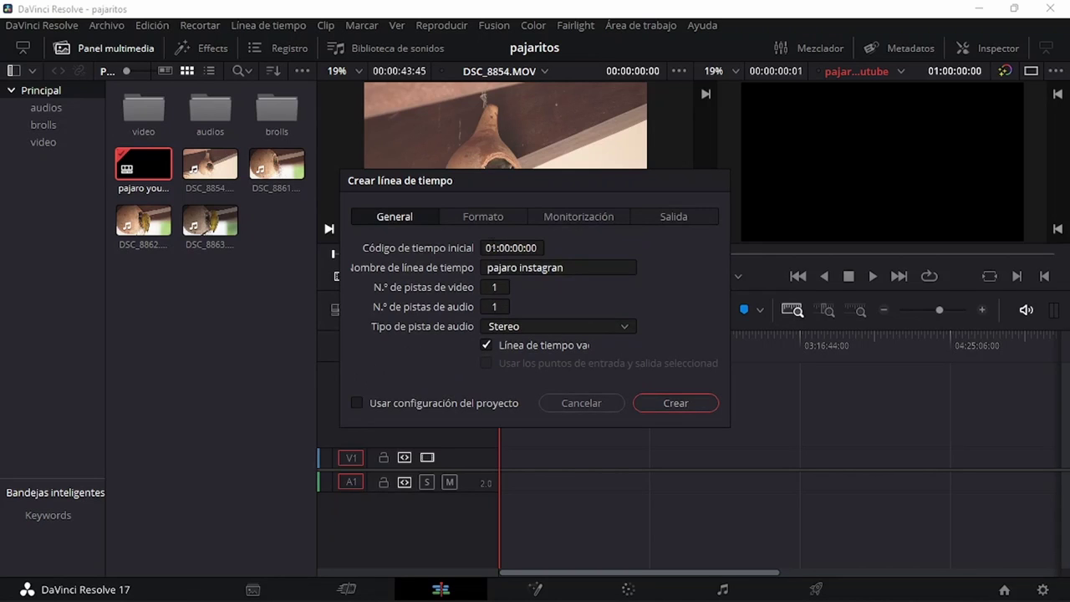
click(485, 219)
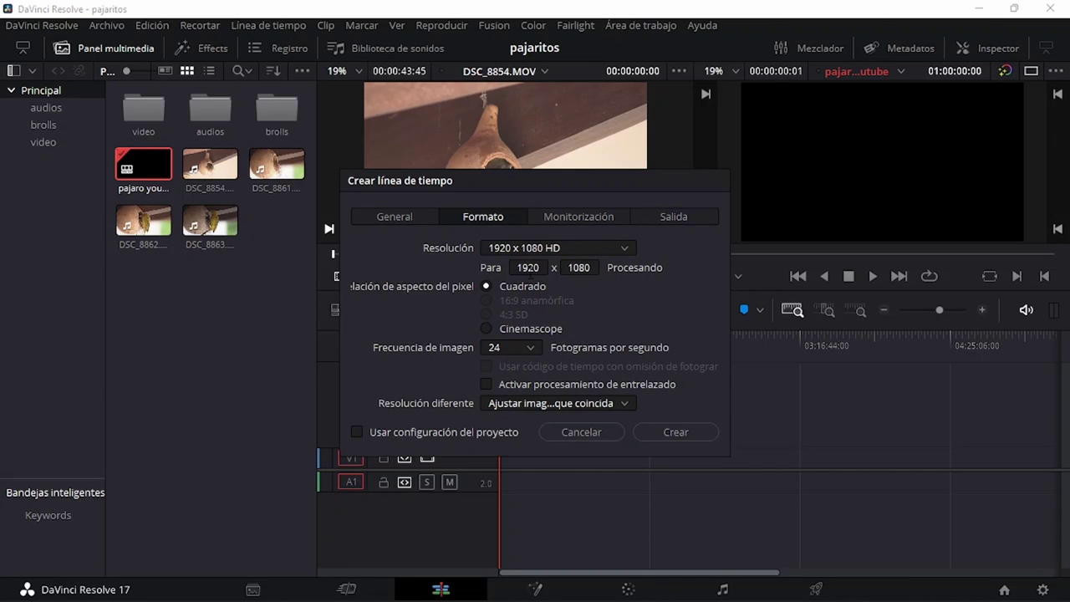
click(530, 267)
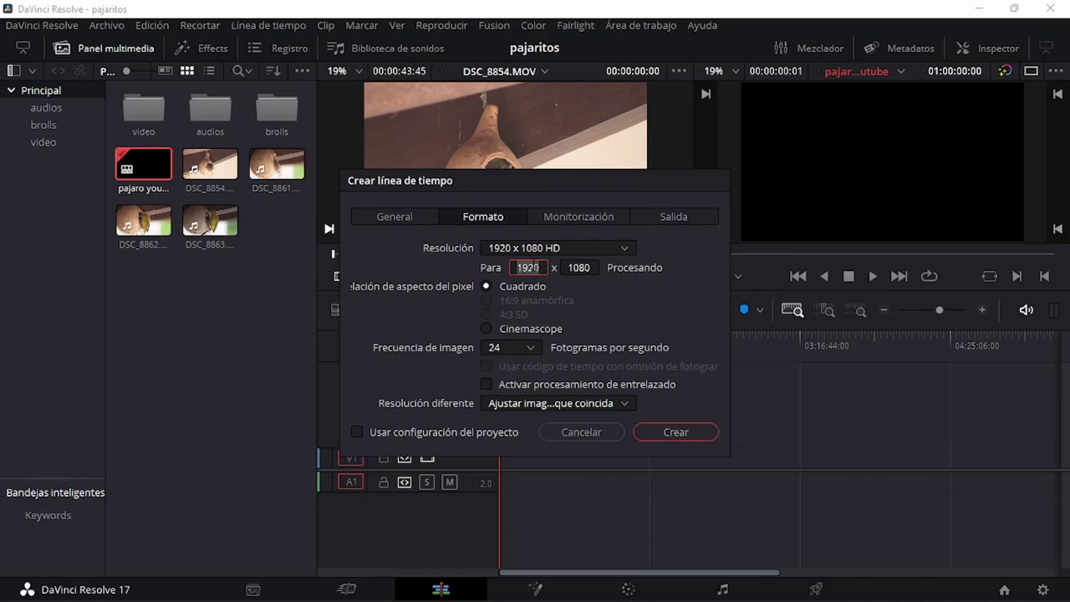
text(1080)
Create the square 'pajaro instagran' timeline, then open 'pajaro youtube' for comparison.
click(653, 429)
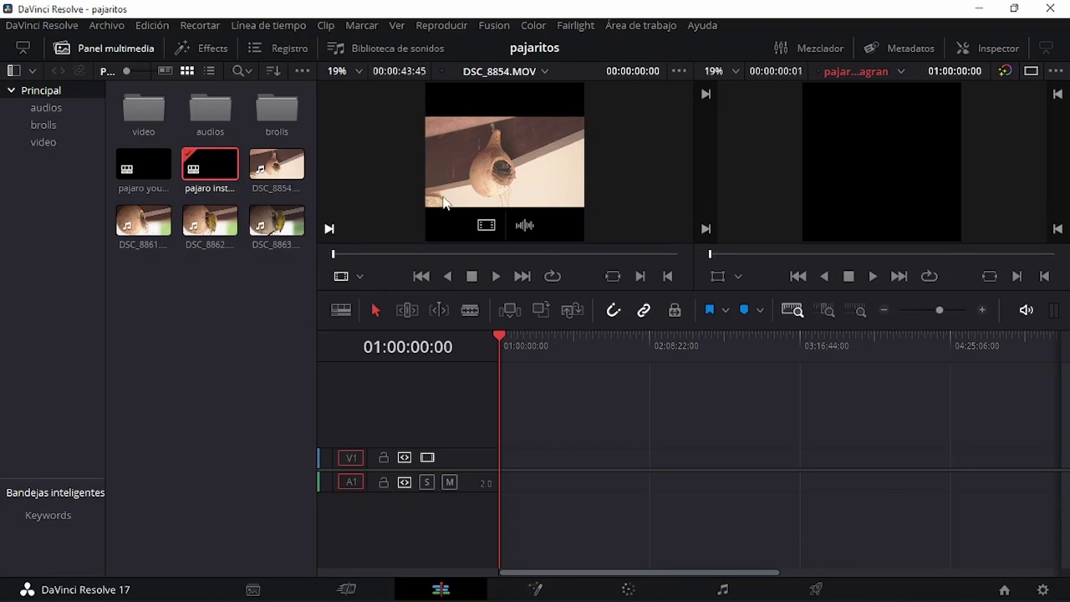
click(140, 167)
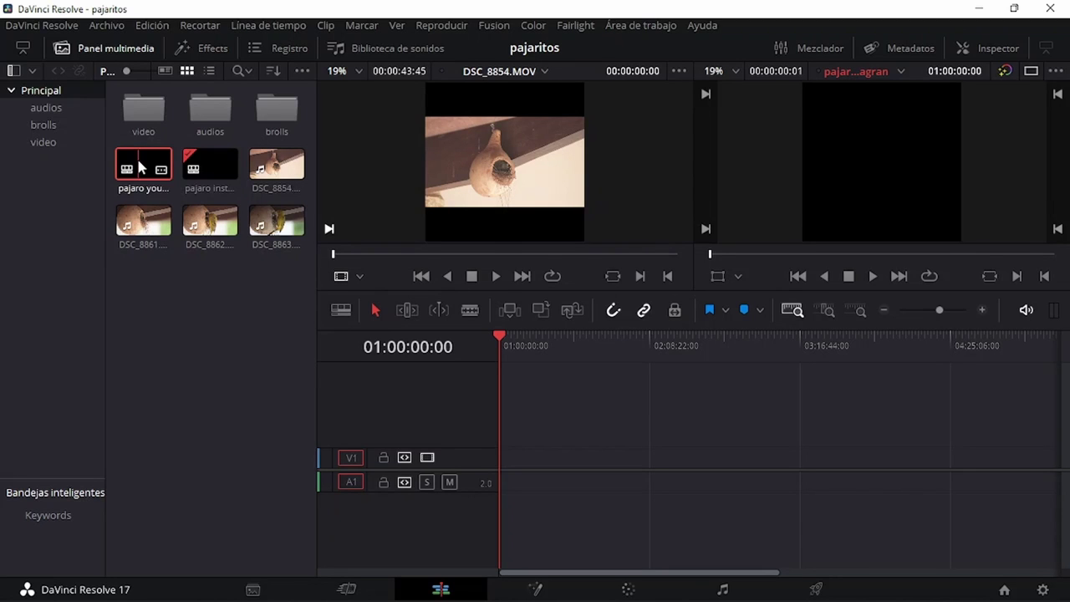
double_click(140, 167)
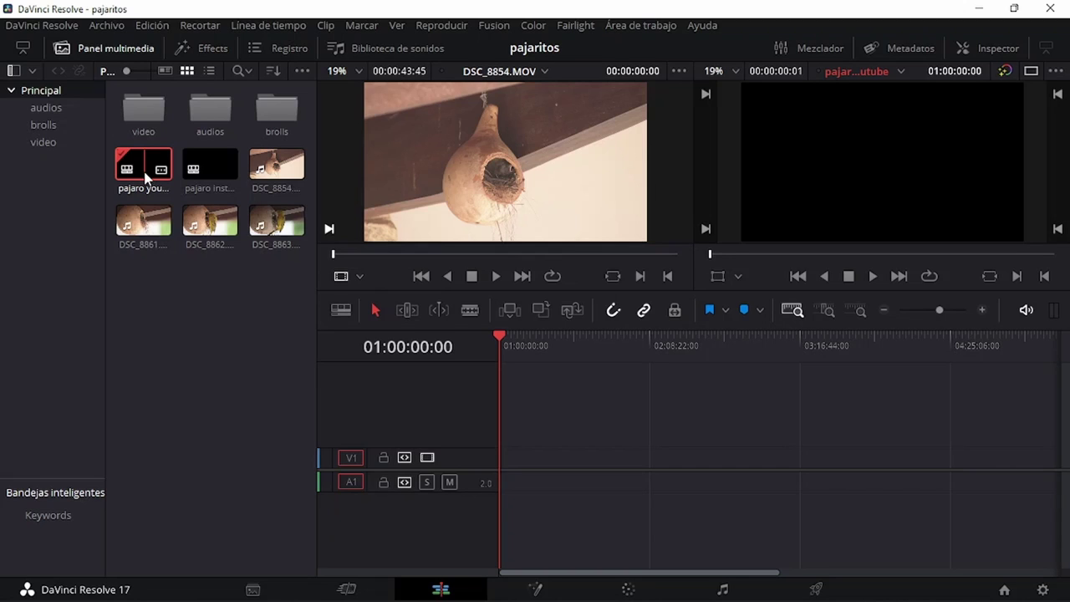
Open 'pajaro instagran' and drag the divider down to make the viewers taller.
click(203, 159)
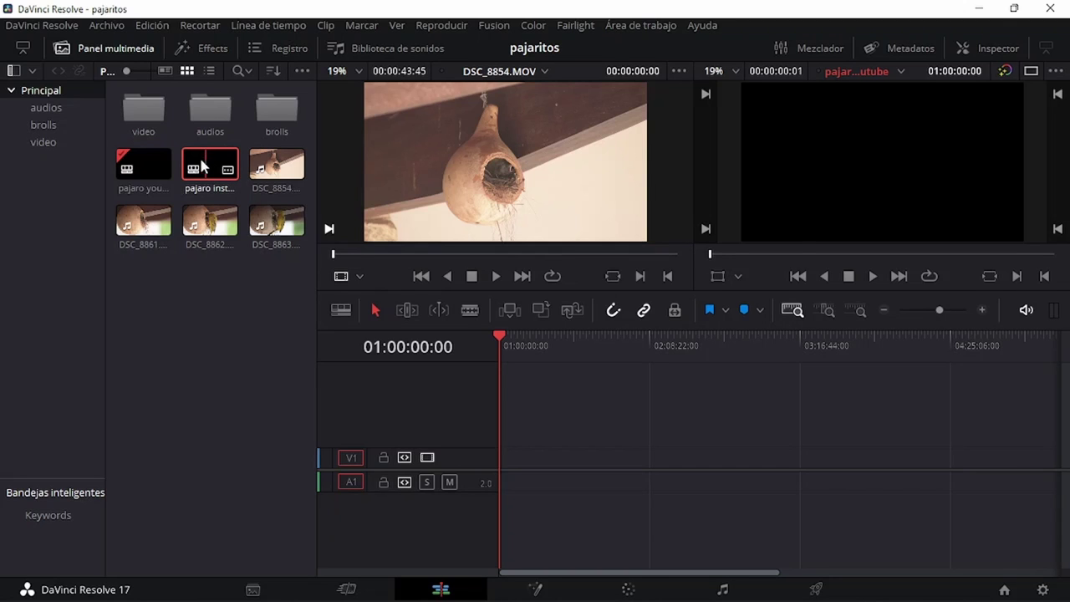
double_click(202, 166)
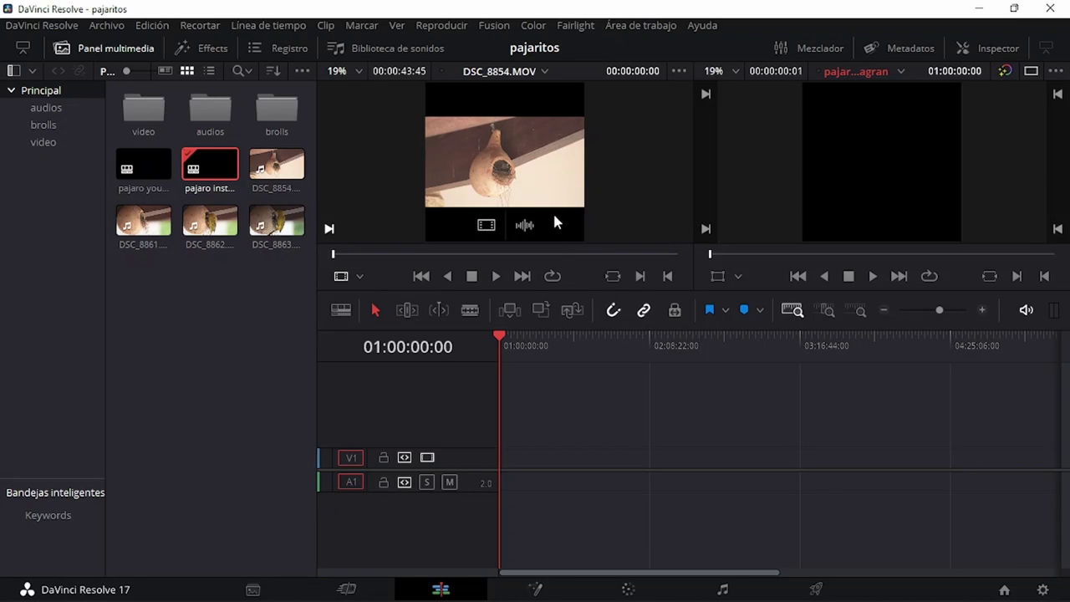
mouse_move(651, 290)
mouse_down()
mouse_move(660, 398)
mouse_move(666, 386)
mouse_up()
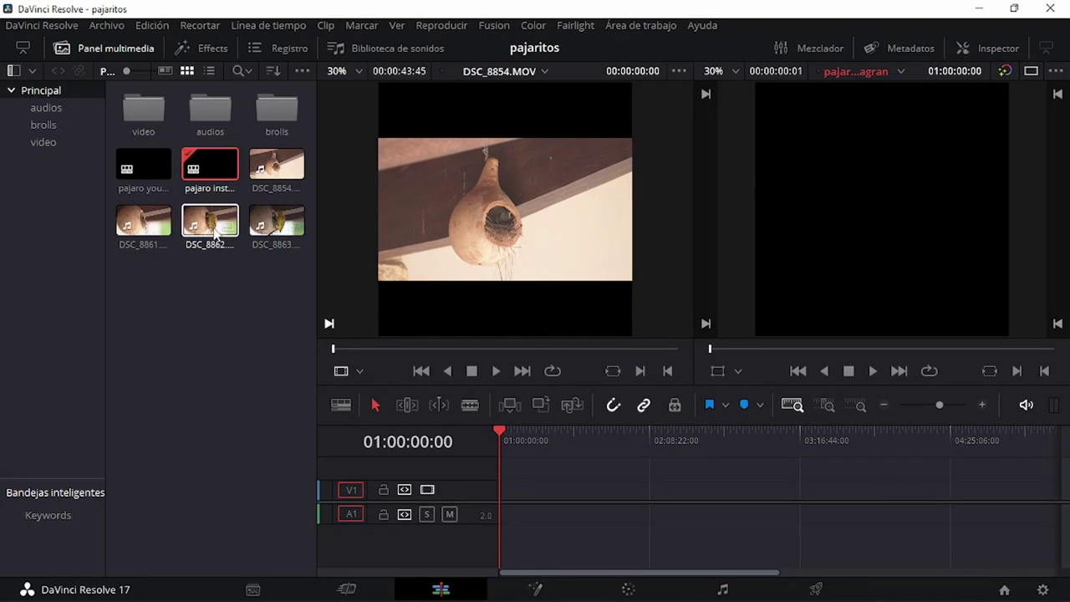
Load DSC_8861, DSC_8862 and DSC_8863 in turn into the source viewer.
click(139, 228)
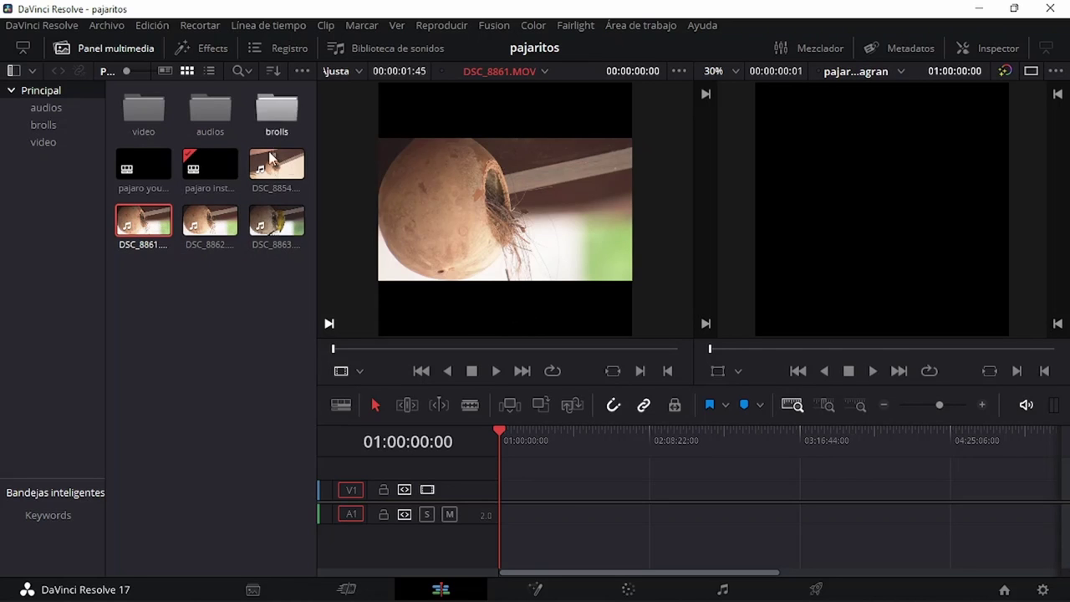
click(222, 232)
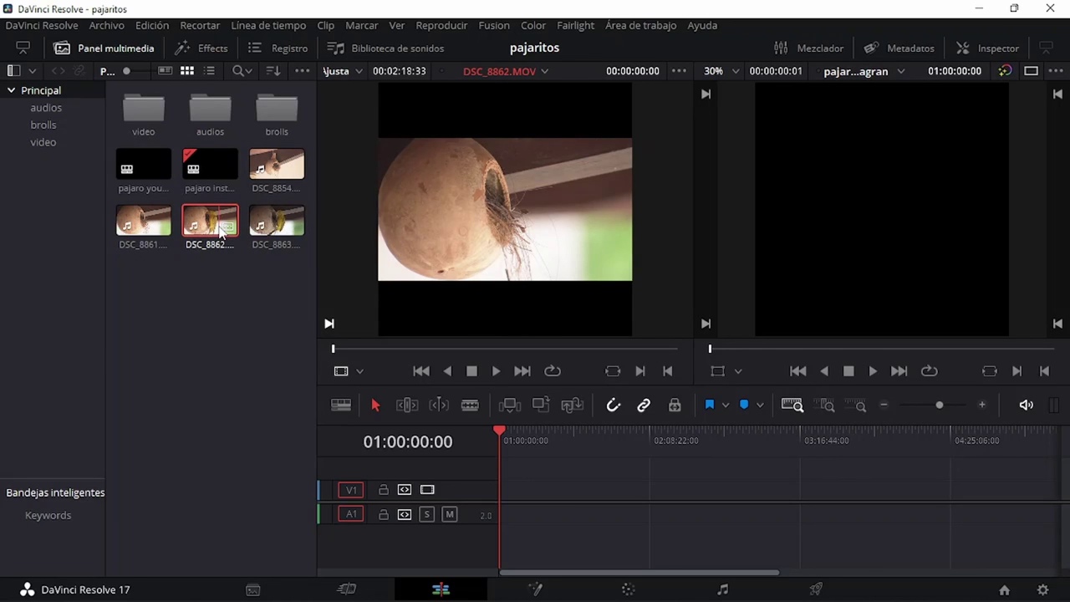
click(265, 219)
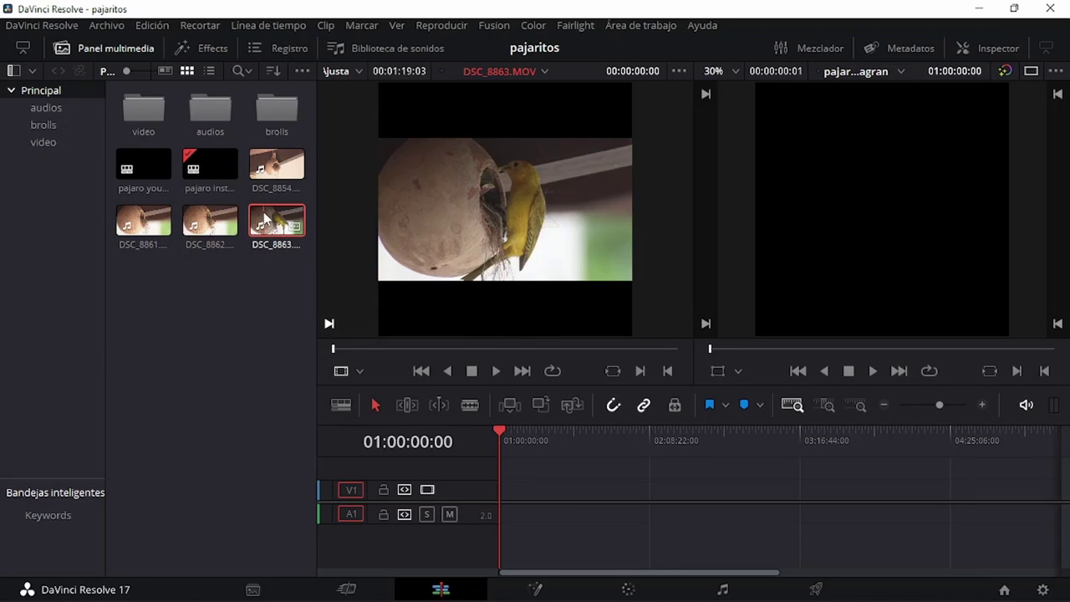